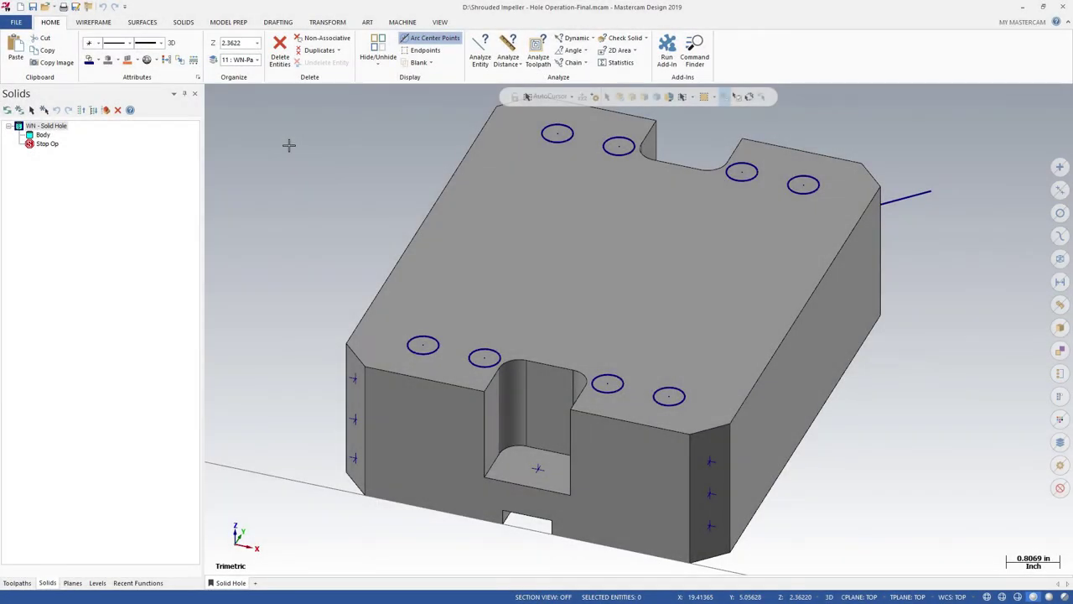
- Start a solid hole and pick three locations from Top view, previewed as 0.25-diameter, 1.0-deep simple holes
left_click(183, 23)
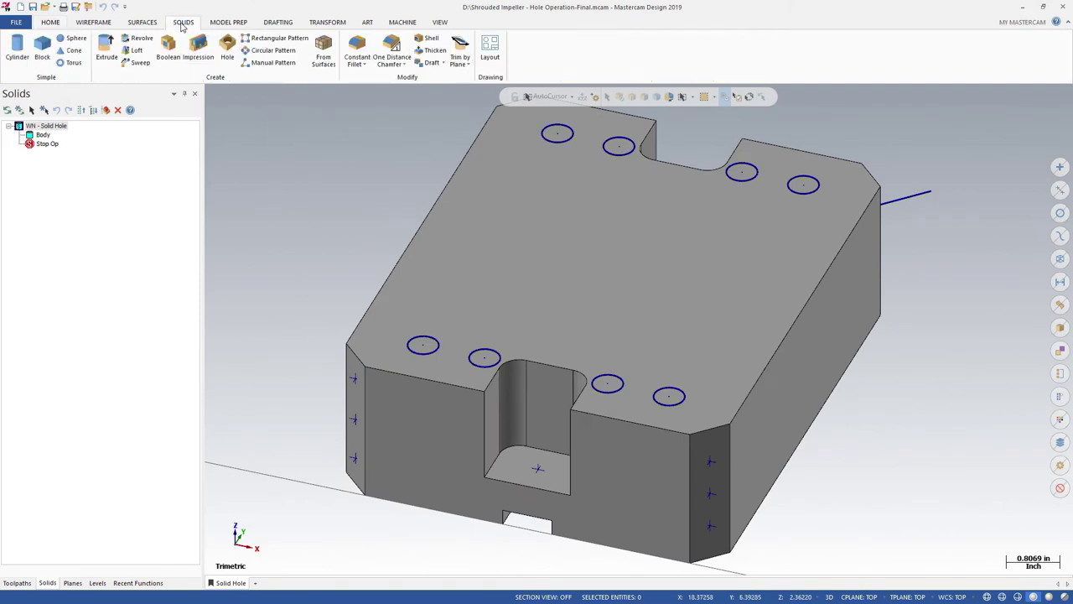
left_click(228, 49)
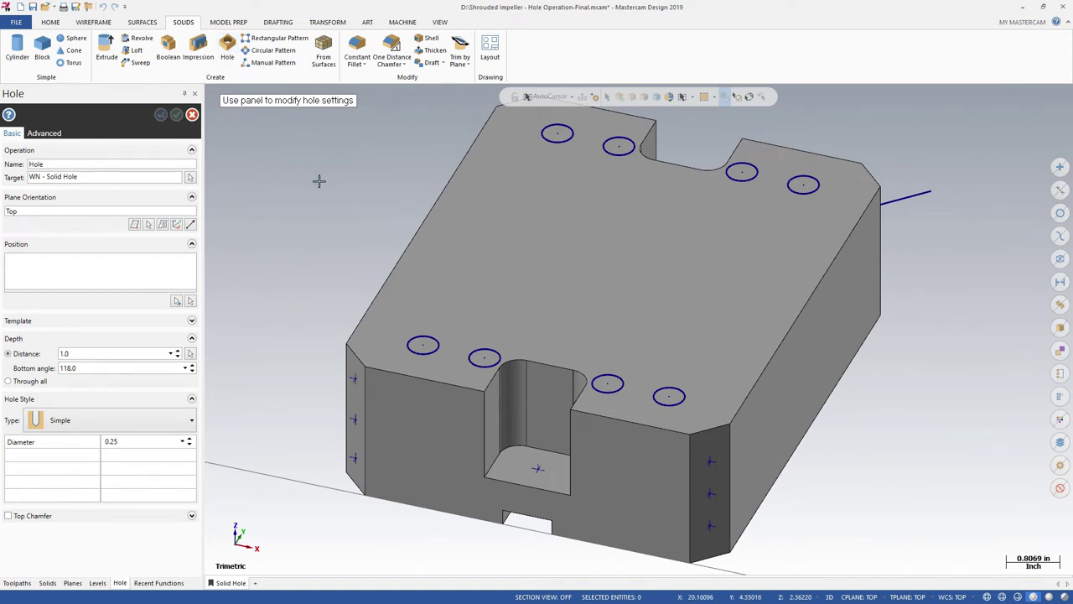
key("alt+1")
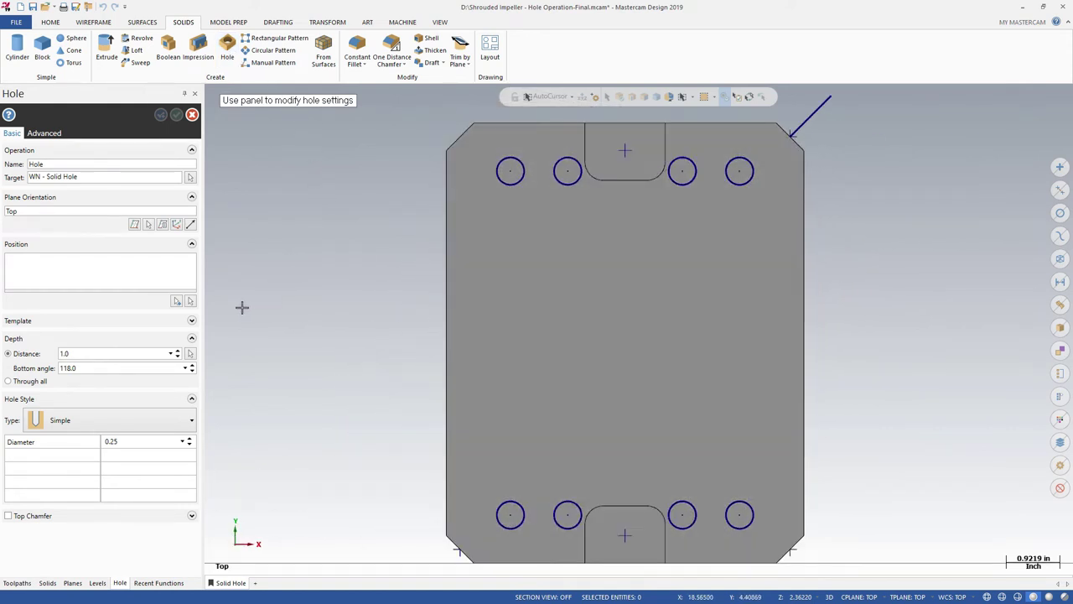
left_click(176, 301)
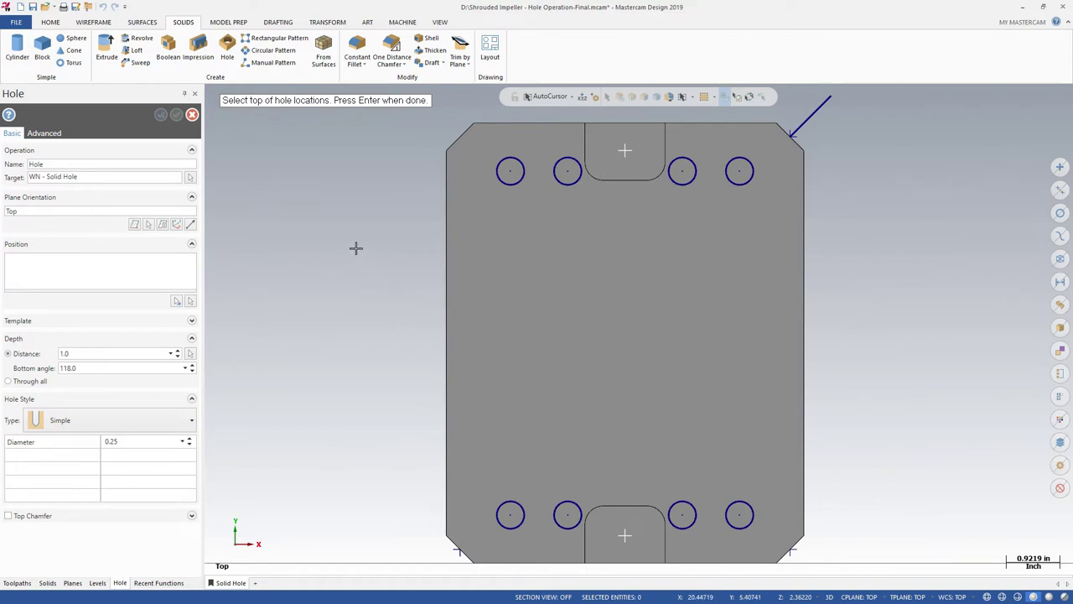
key("alt+7")
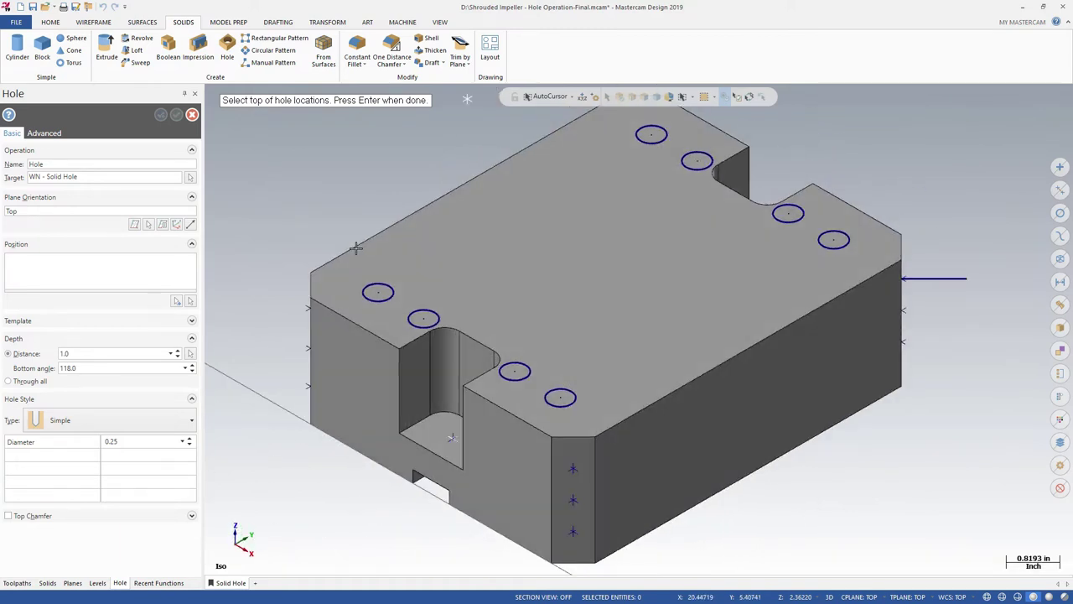
key("Return")
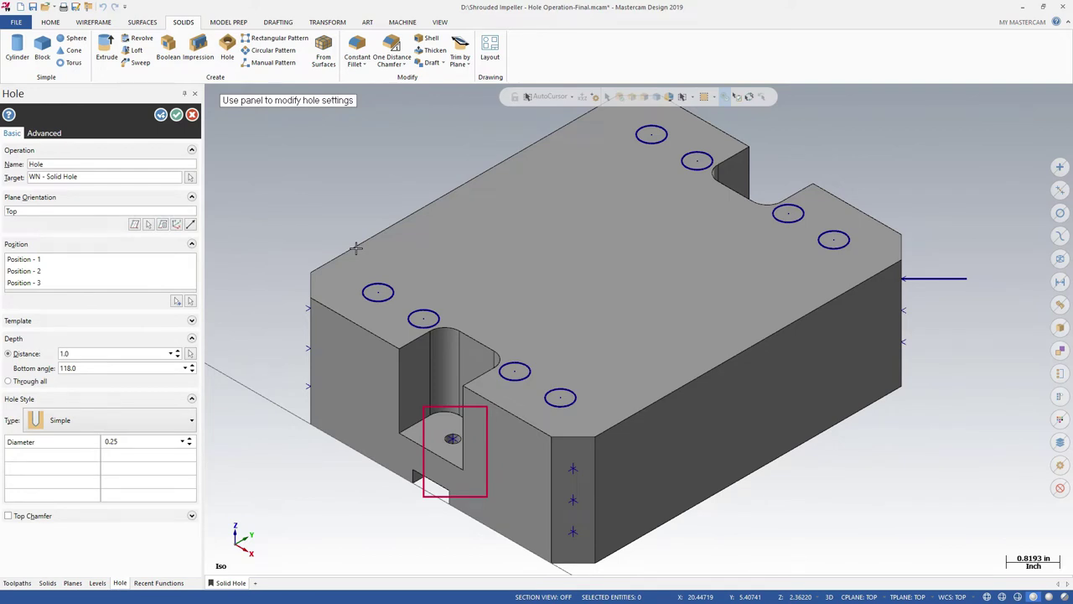
- Zoom in on the front pocket hole and cycle the style through Counterbore, Countersink, Counterdrill to Taper
right_click(267, 266)
left_click(298, 275)
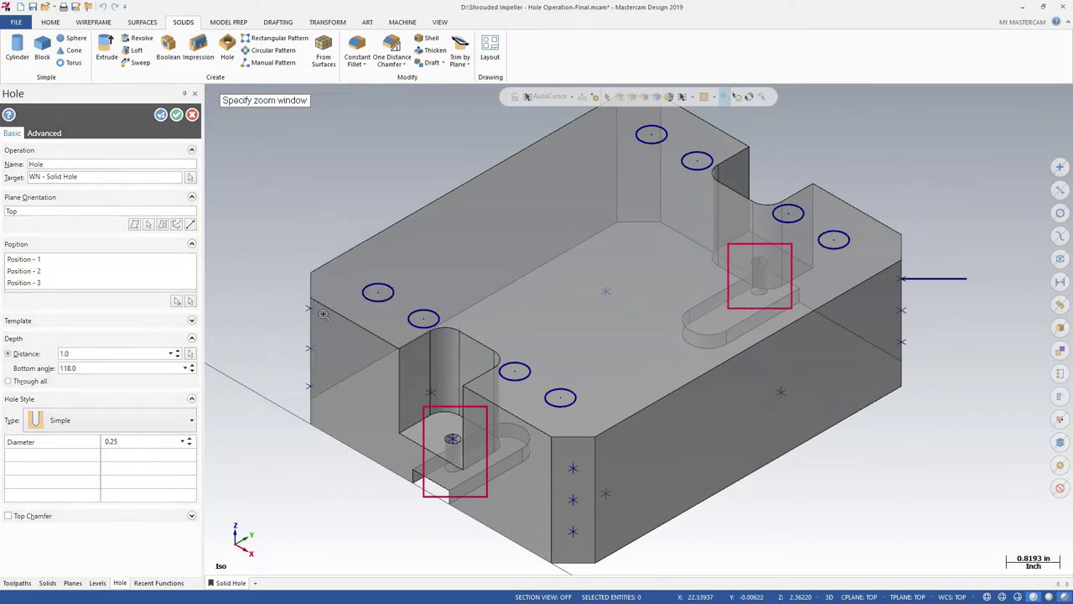
left_click_drag(374, 400, 531, 530)
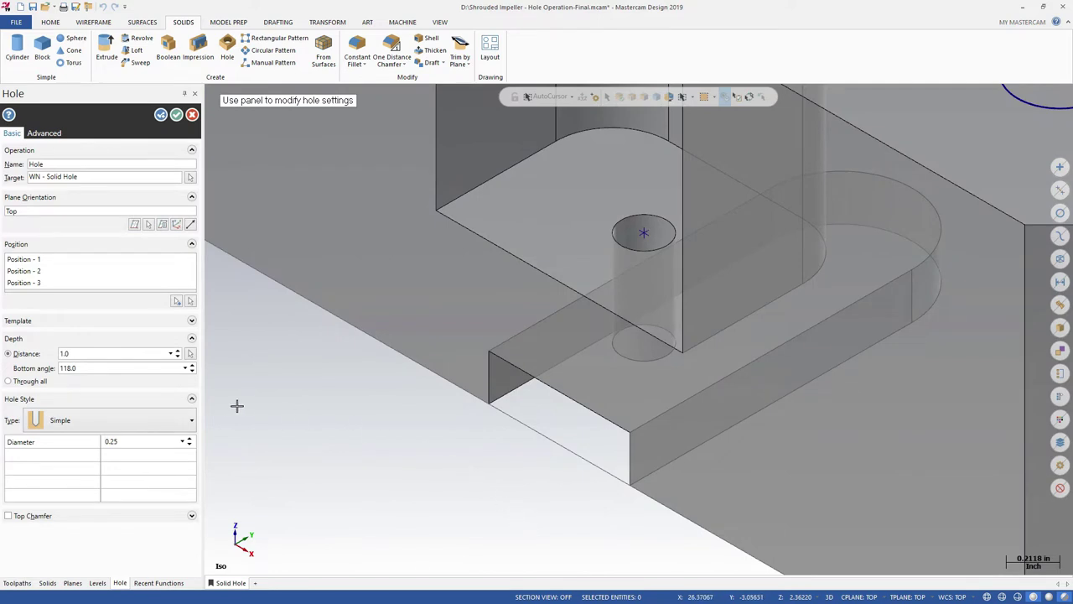
left_click(189, 420)
key("Down")
key("Return")
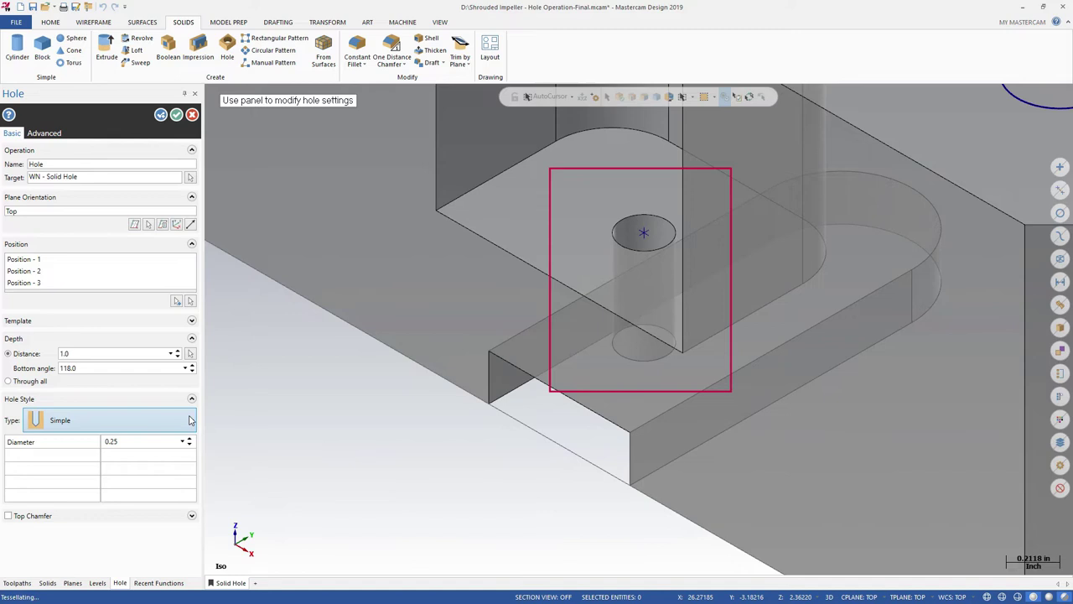
key("Down")
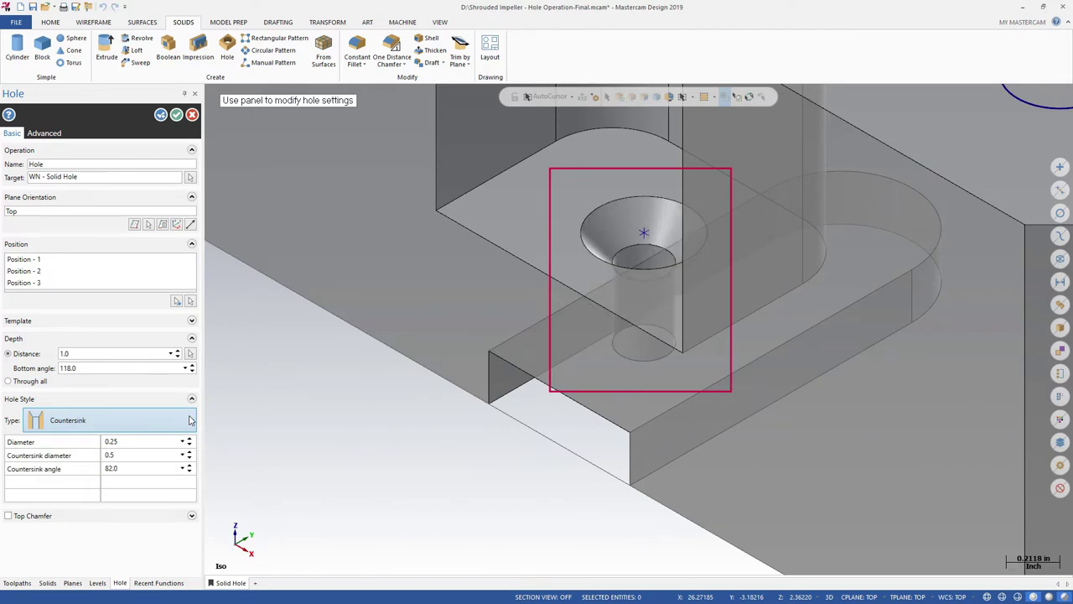
key("Down")
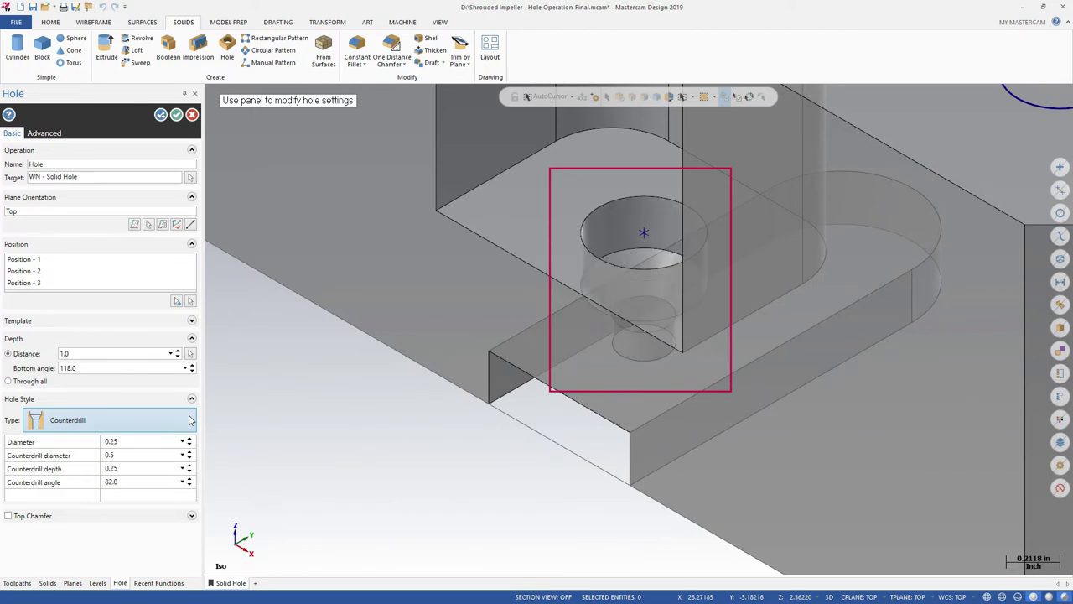
key("Down")
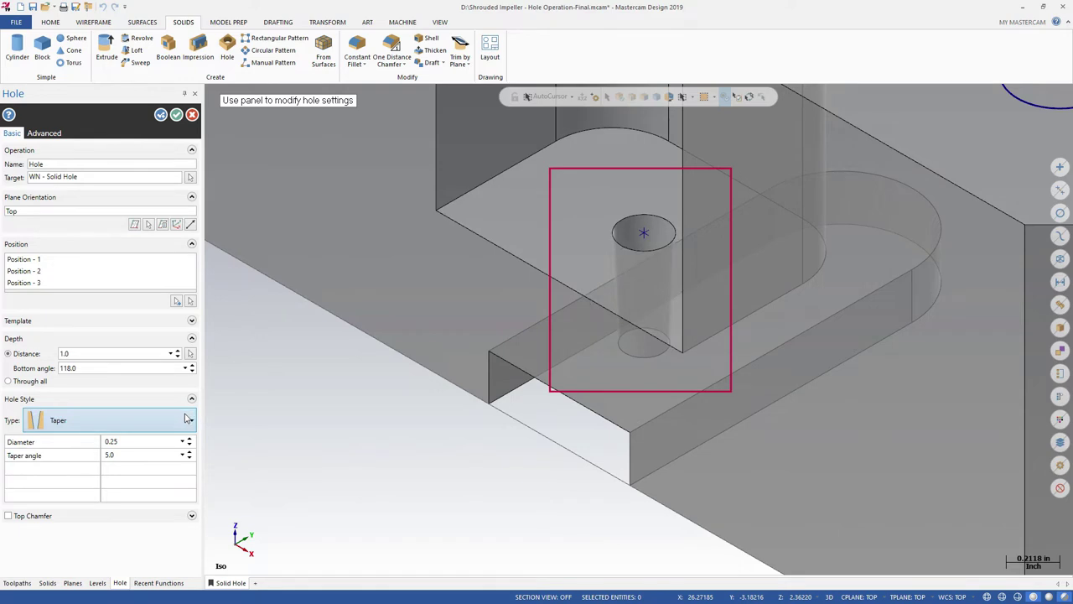
- Make the holes Simple with 0.5 diameter, through all, and apply them
left_click(186, 420)
left_click(167, 444)
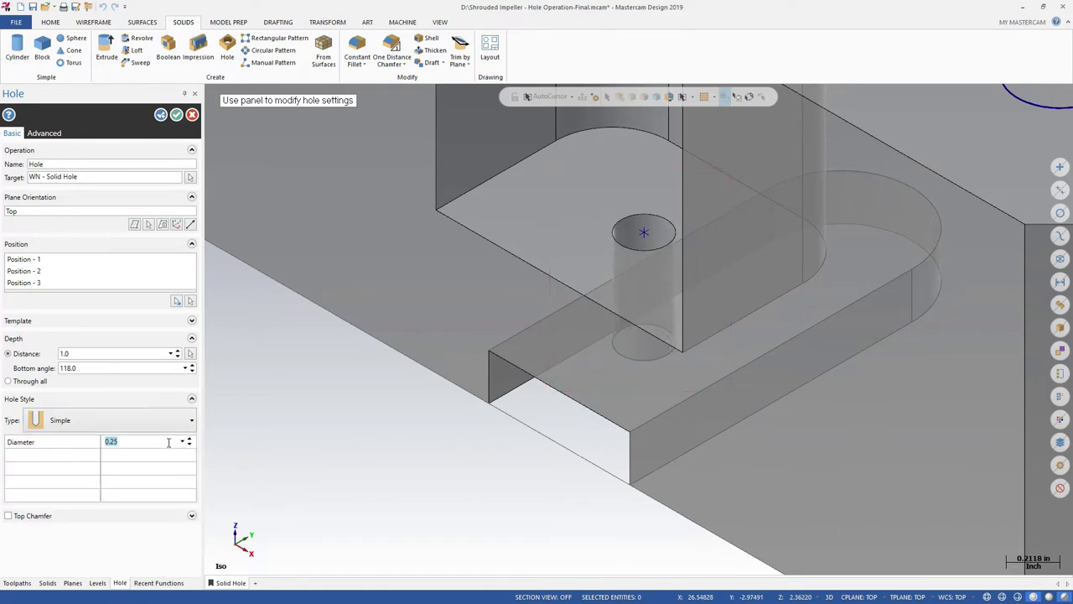
type("0.5")
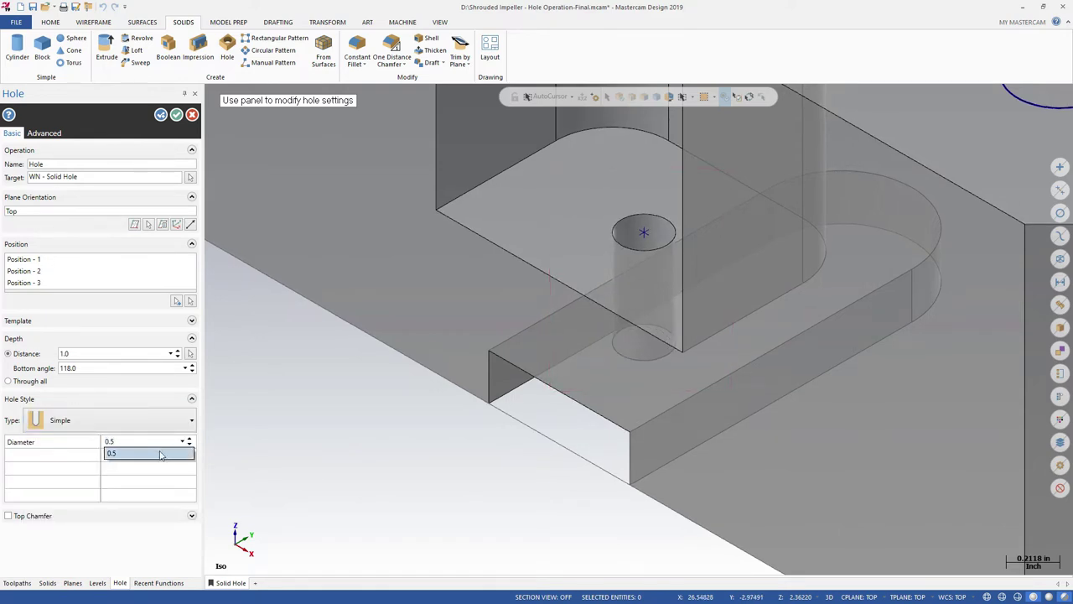
left_click(161, 454)
left_click(40, 381)
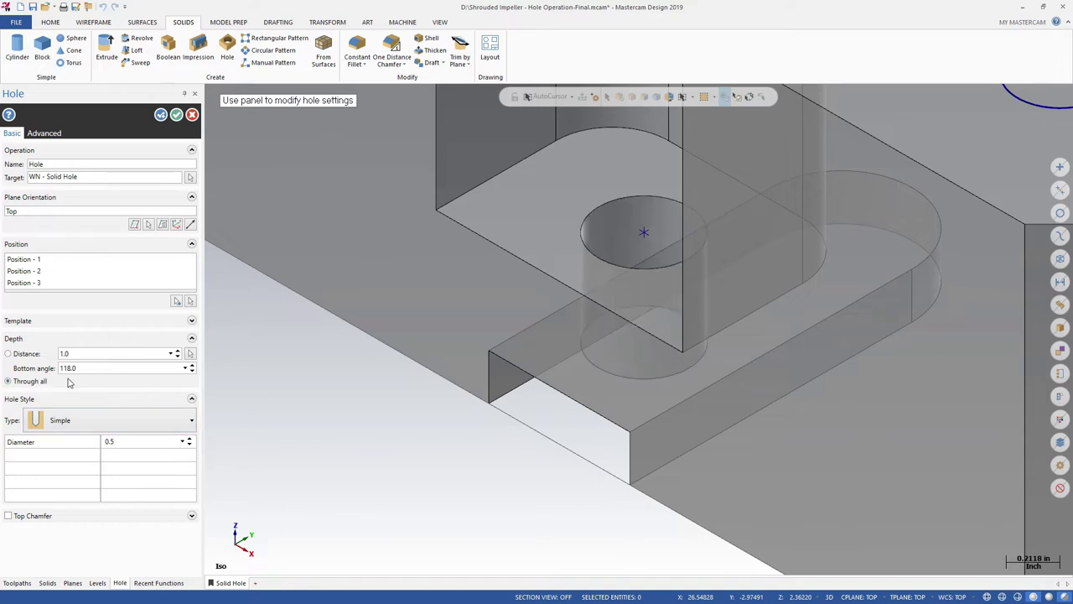
left_click(160, 114)
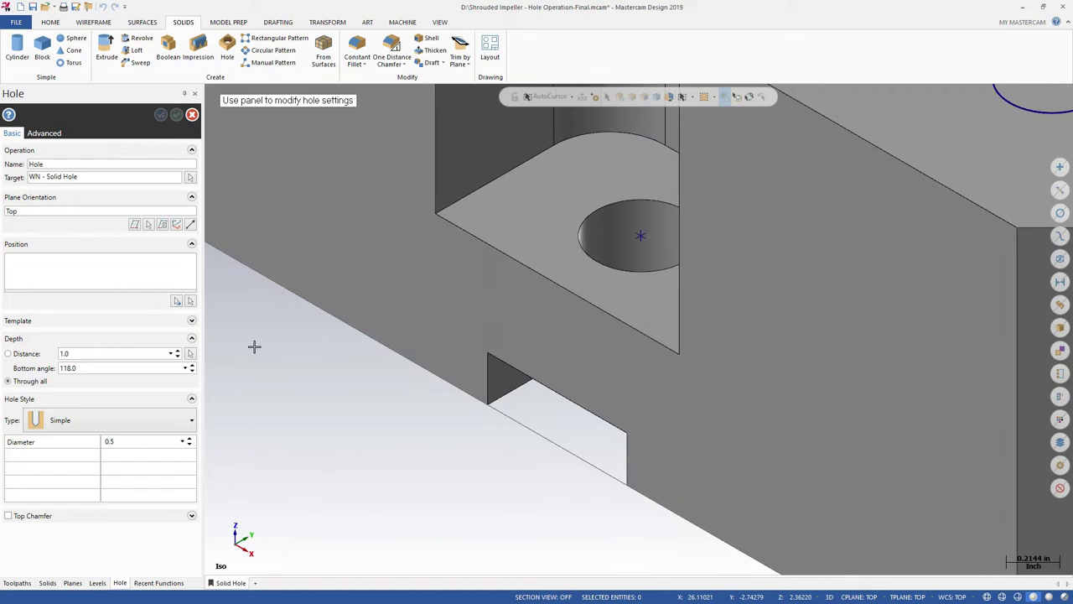
key("alt+F1")
- Place a new hole on the top-face circle beside the front pocket
left_click(175, 301)
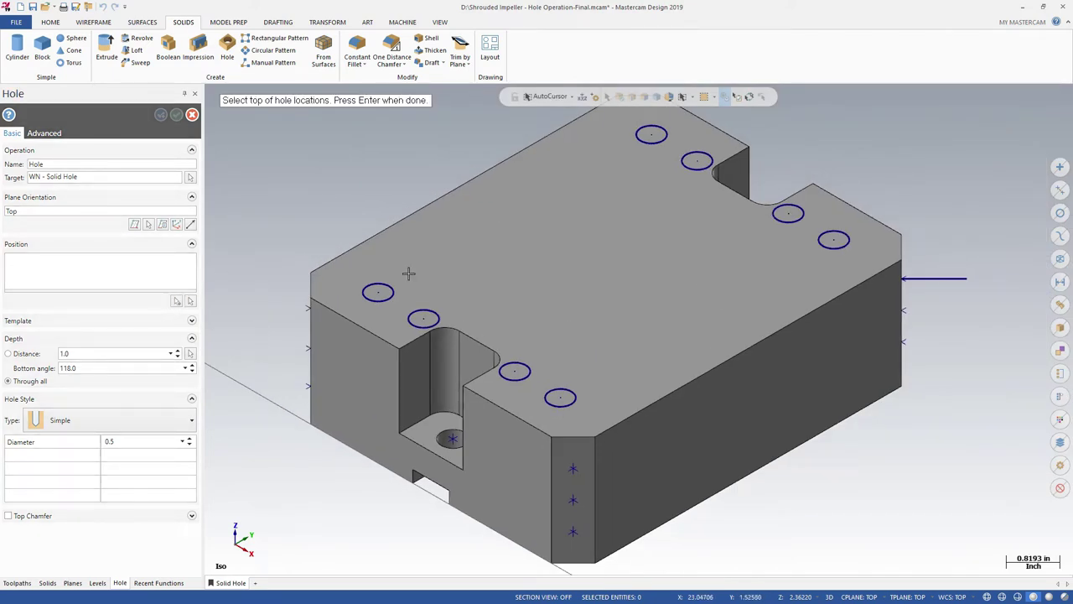
left_click(424, 318)
key("Return")
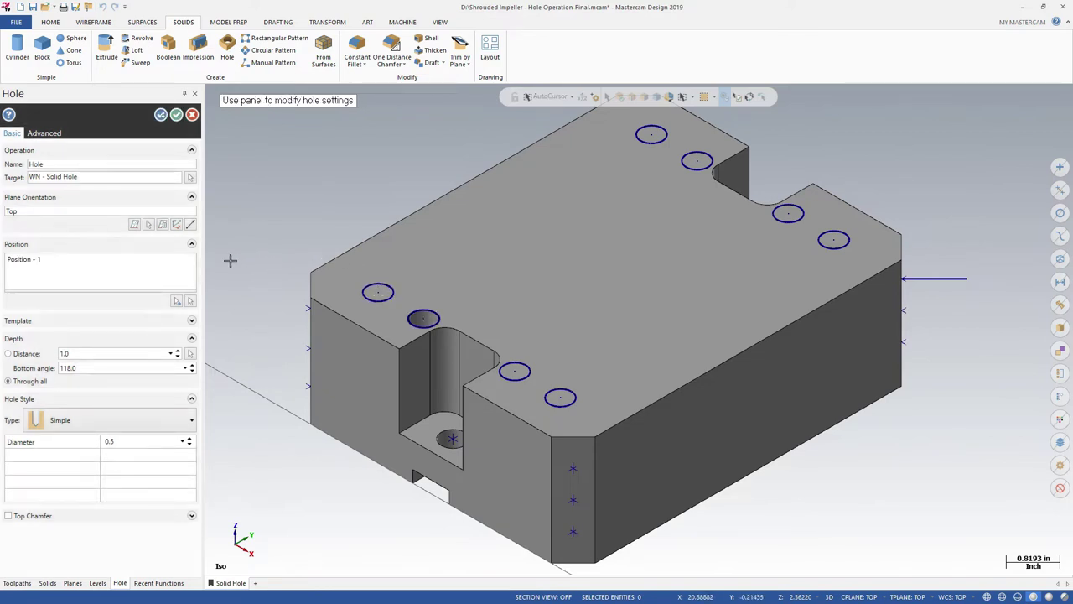
- Filter the hole templates to Metric Socket Head Cap Screws and search for 6
left_click(192, 320)
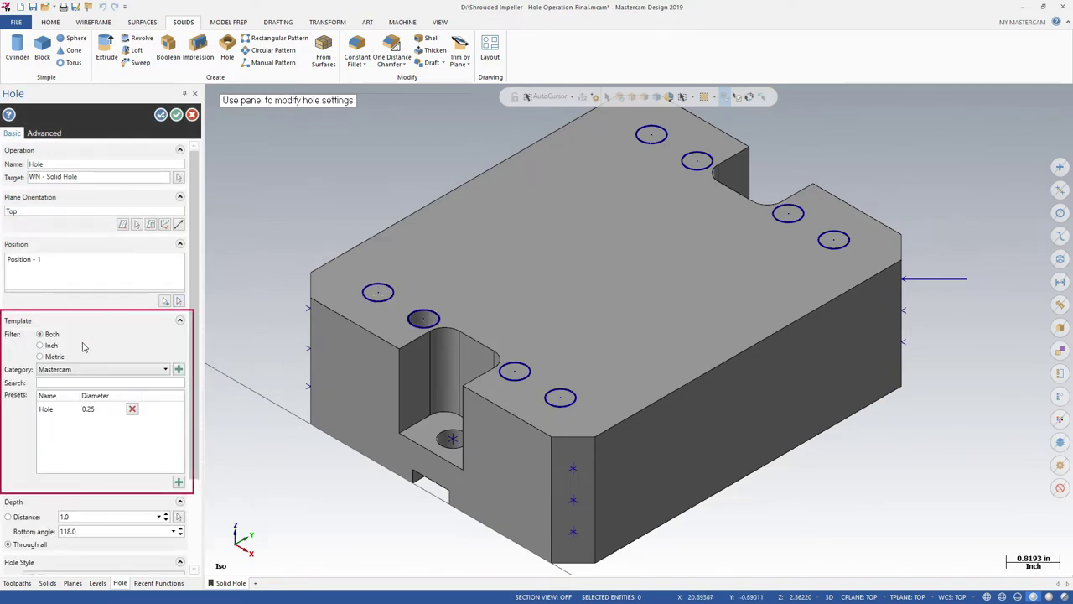
left_click(40, 357)
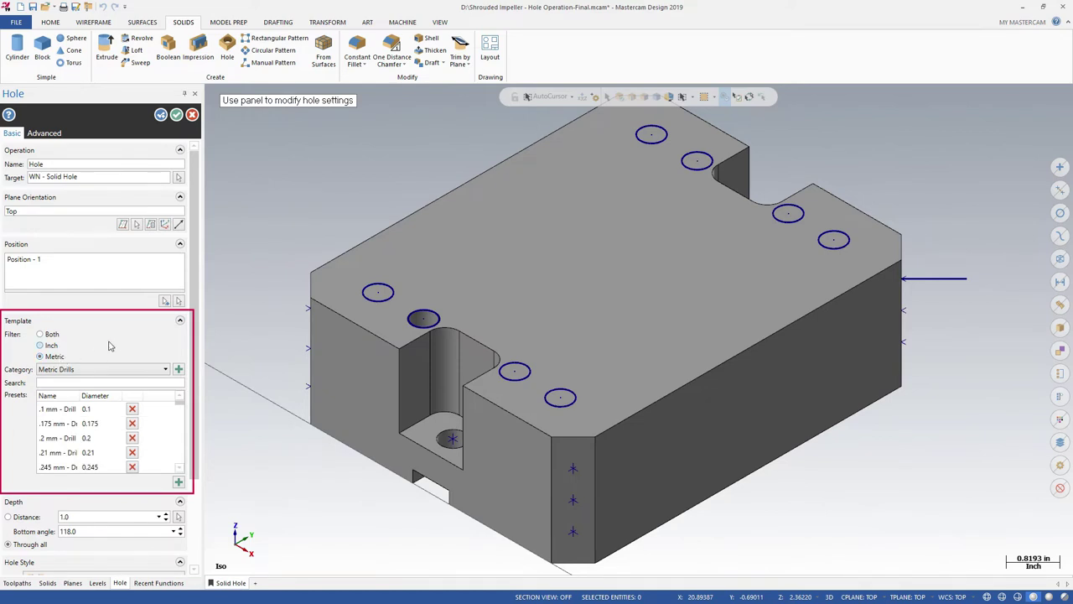
left_click(144, 371)
left_click(132, 406)
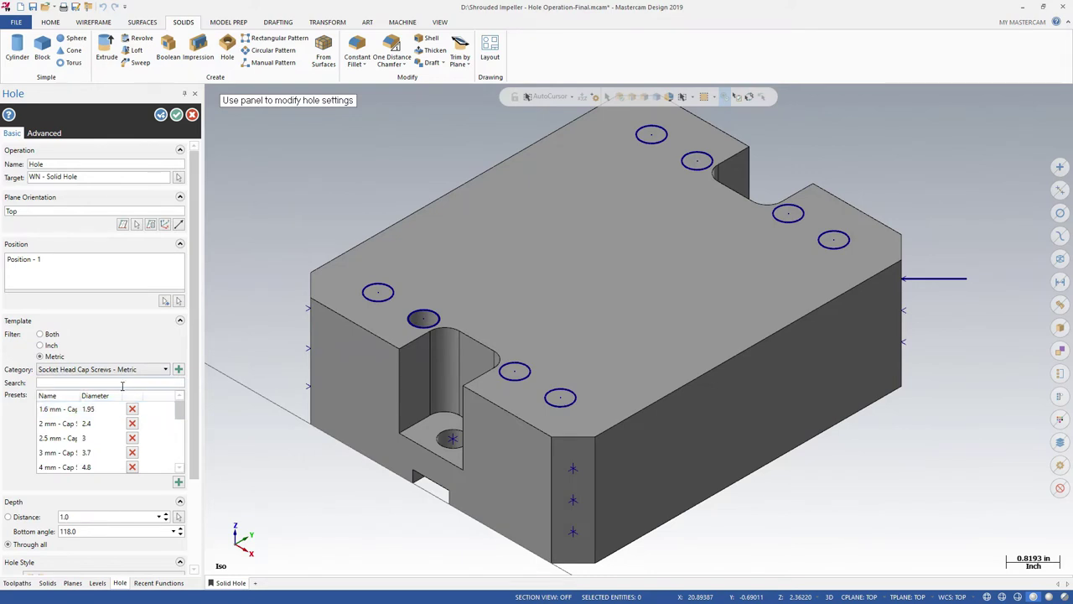
left_click(121, 385)
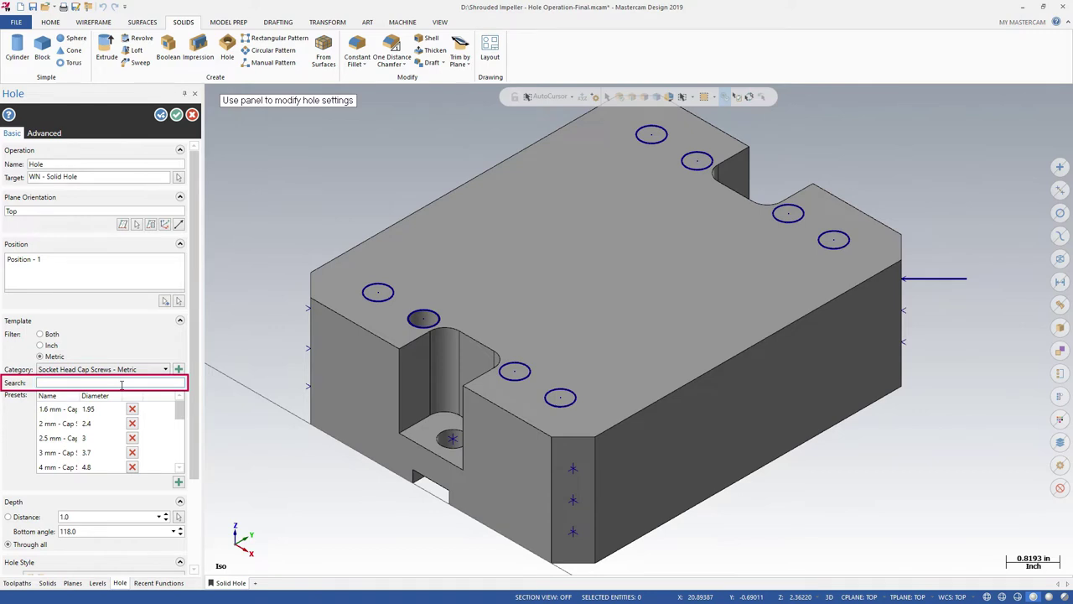
type("6")
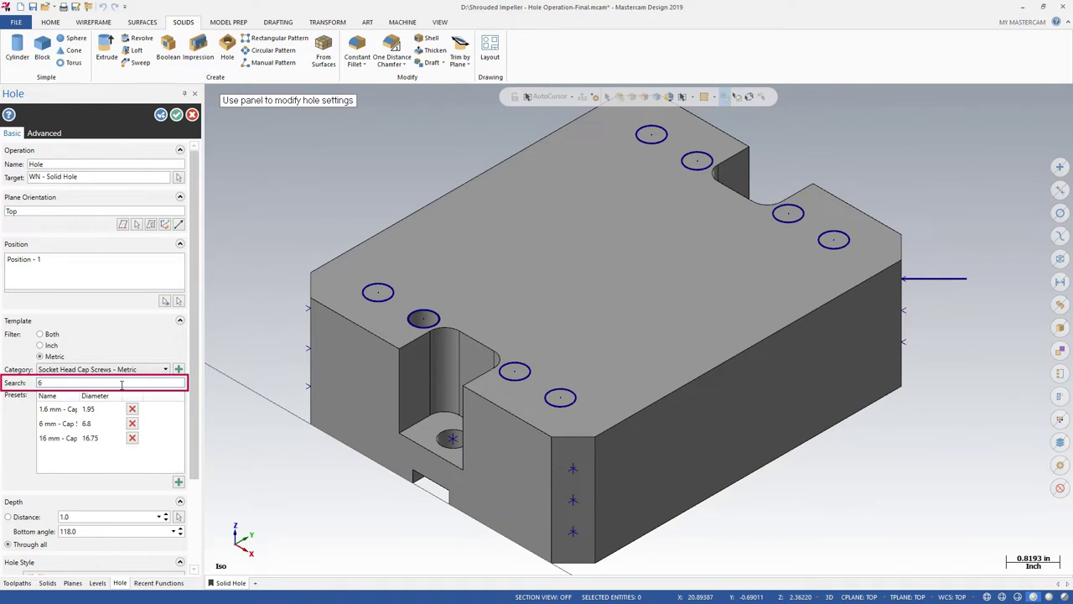
- Apply the 6 mm cap screw preset to the zoomed-in hole and edit its depth value
right_click(241, 250)
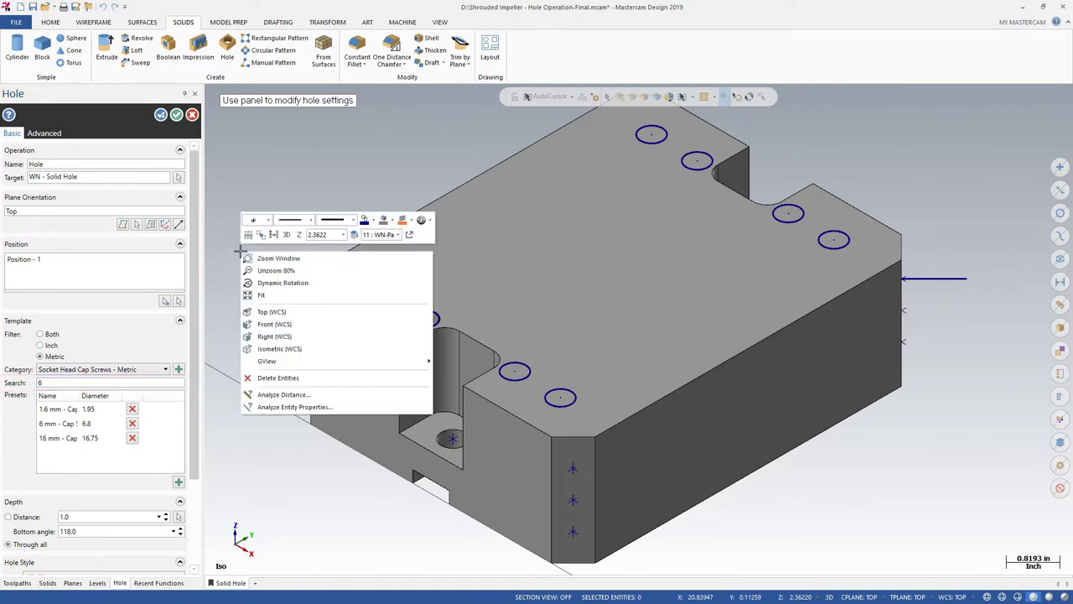
left_click(279, 259)
left_click_drag(401, 273, 443, 379)
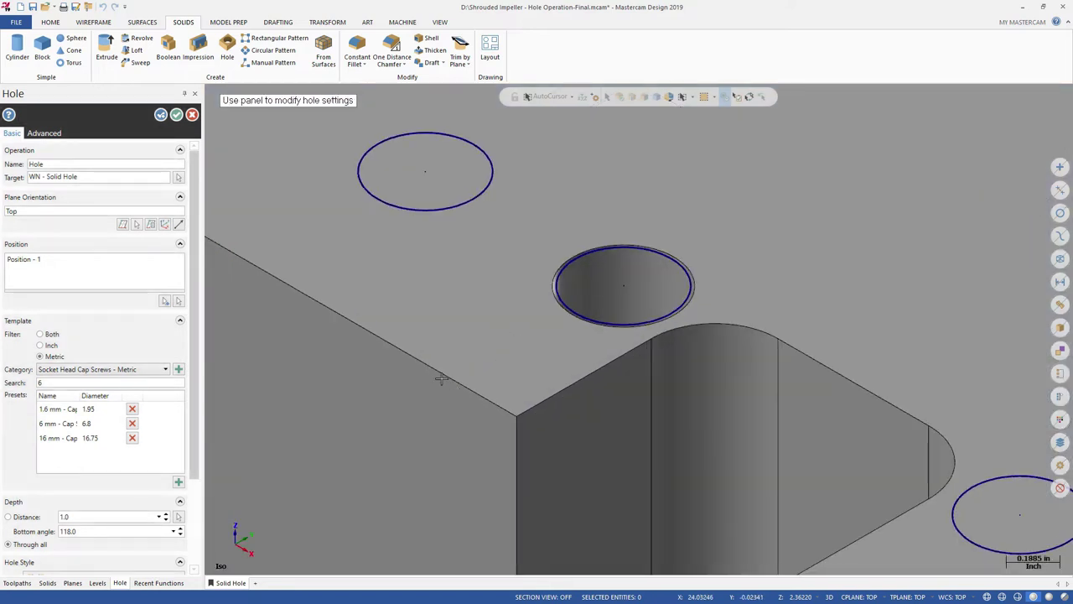
left_click(66, 424)
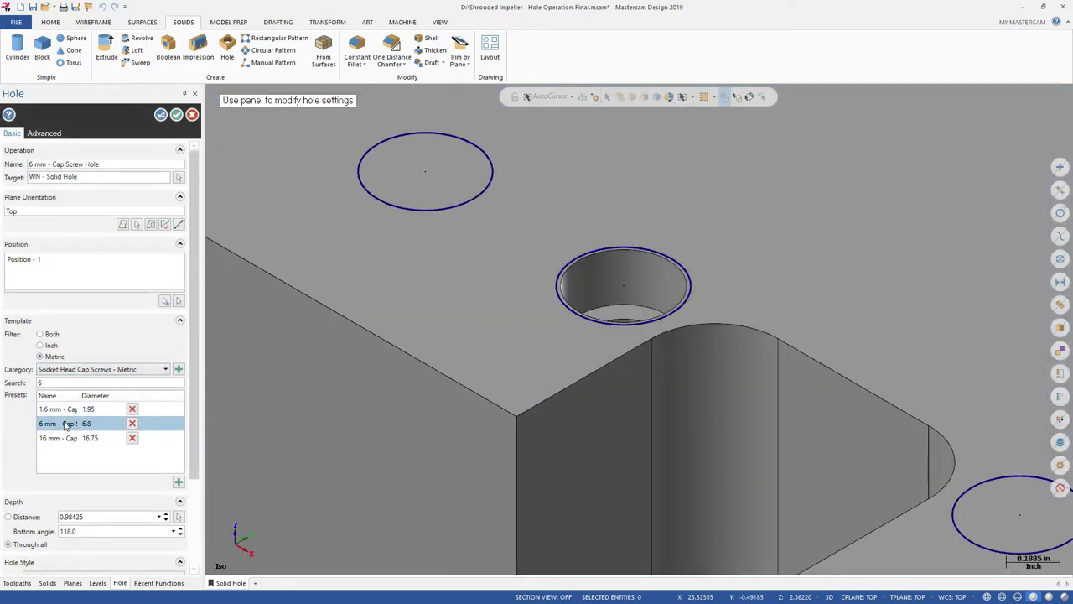
scroll(188, 491, "down", 3)
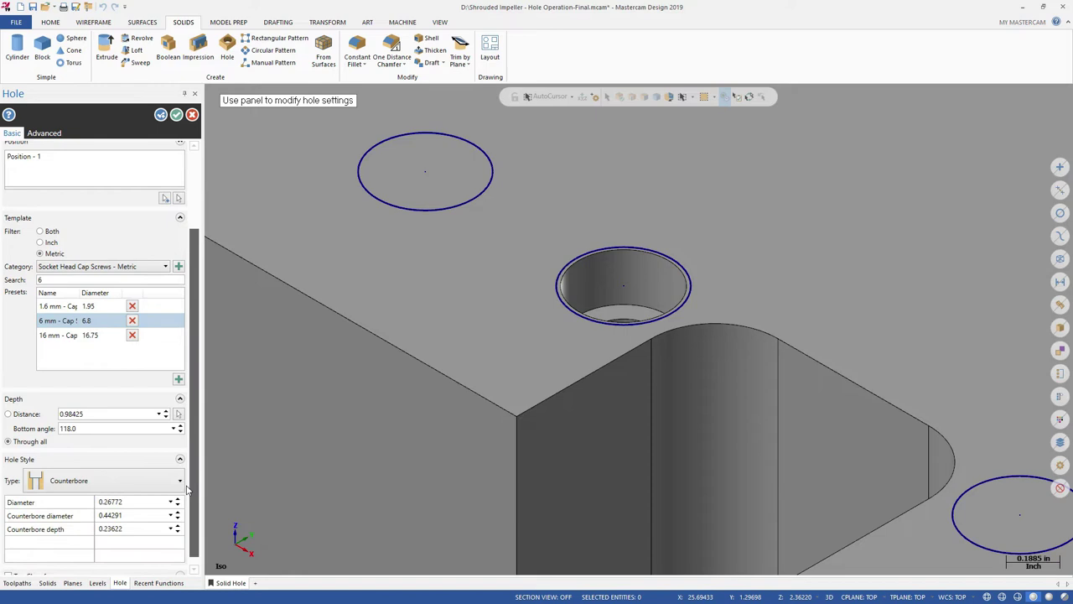
scroll(187, 490, "down", 1)
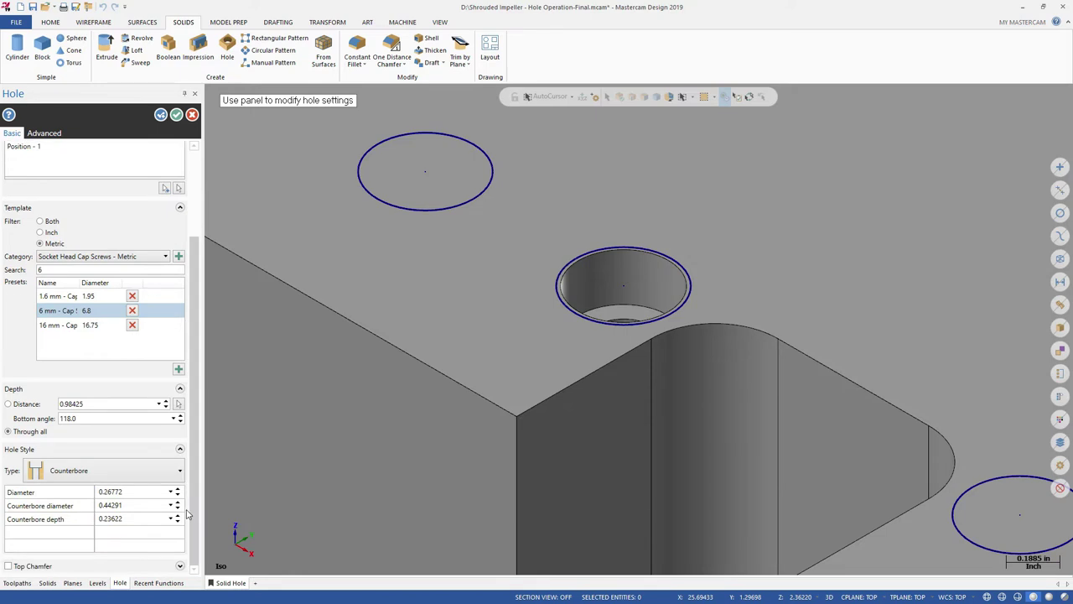
left_click(117, 404)
type("0.75")
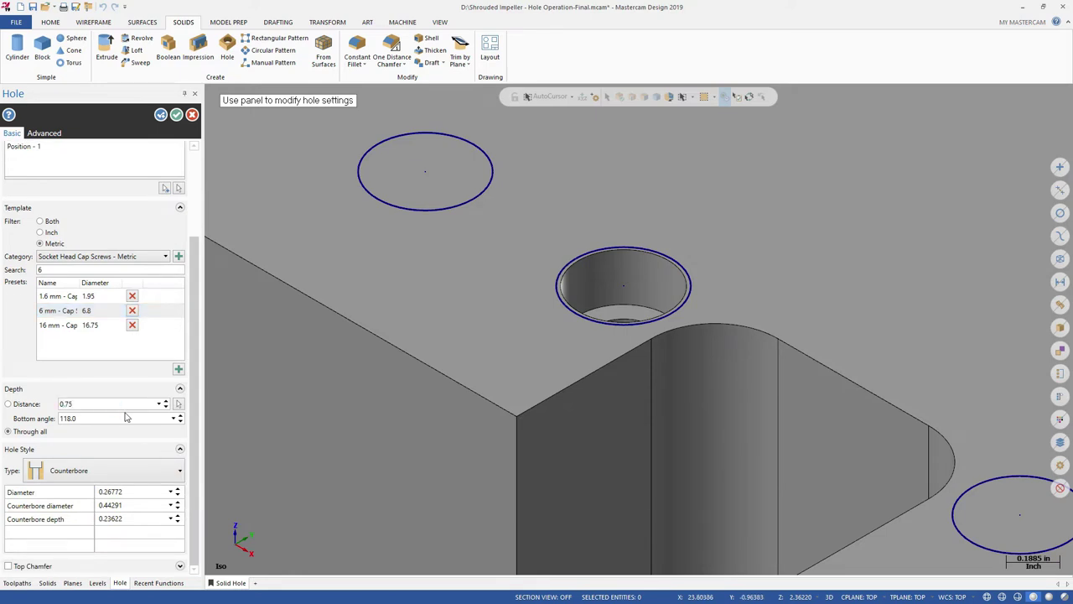
- Save these settings as preset '0.75 - Cap Screw' in the ABC Hole Library category
left_click(179, 369)
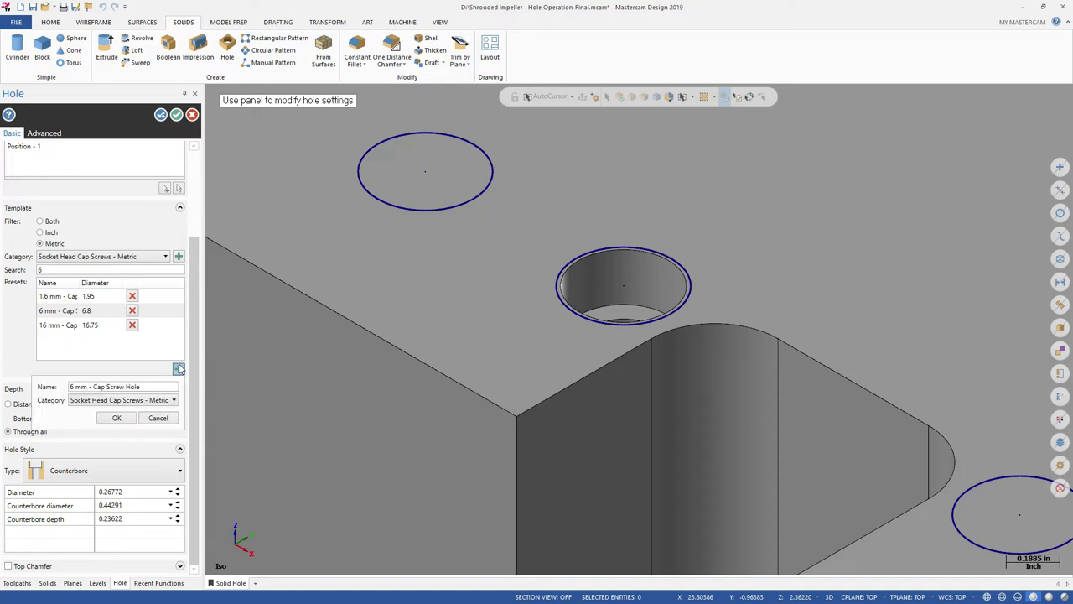
left_click_drag(87, 389, 43, 394)
type("0.75")
double_click(127, 387)
key("BackSpace")
left_click(168, 400)
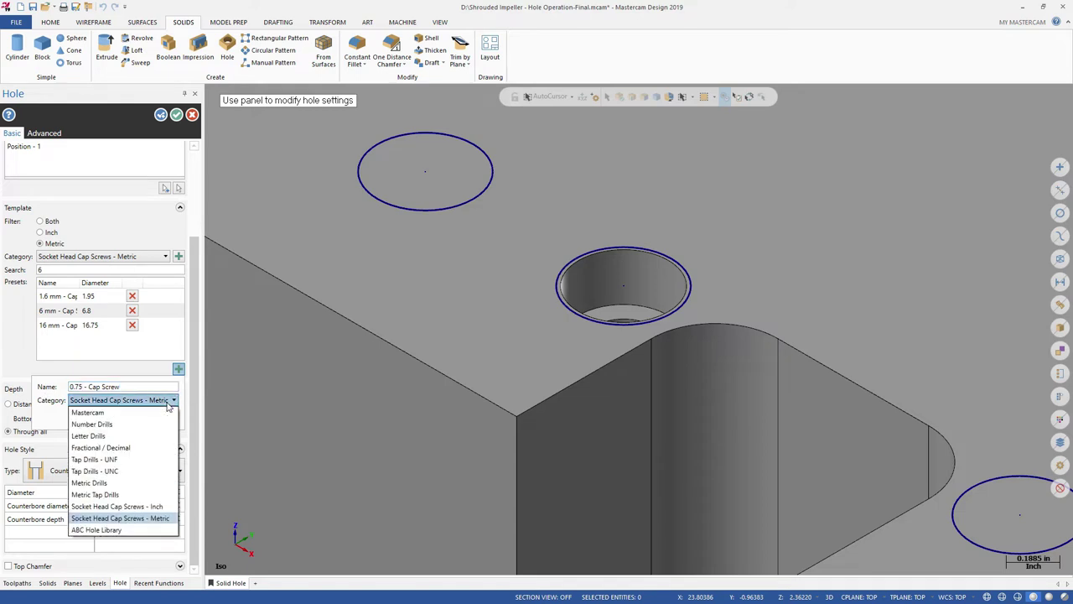
left_click(136, 530)
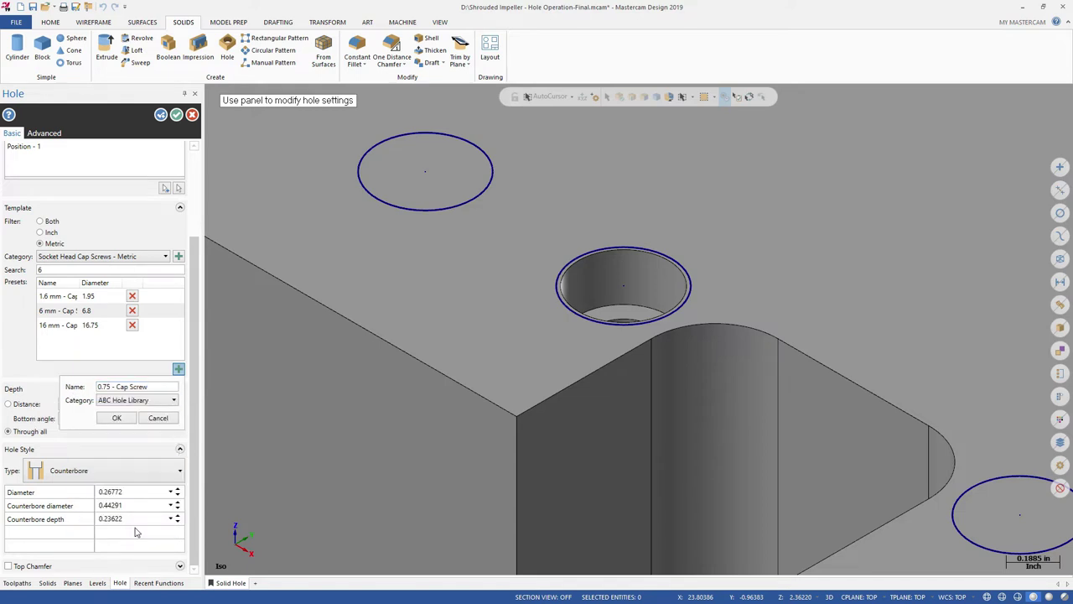
left_click(108, 422)
scroll(178, 388, "up", 3)
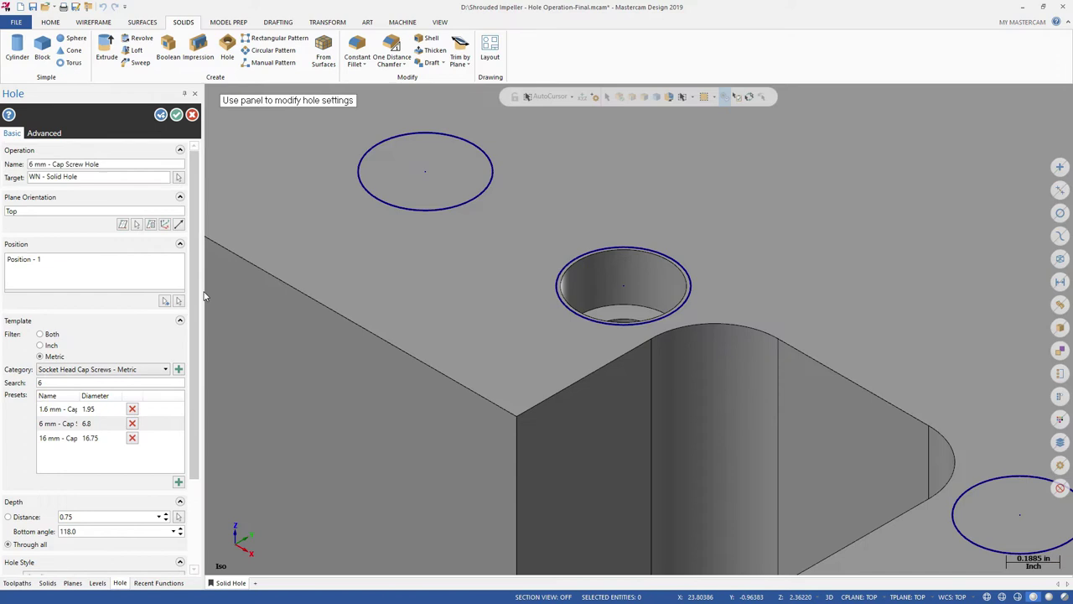
- Rename the hole operation '0.75 - Cap Screw Hole', accept it, and fit the part in view
left_click_drag(48, 164, 12, 172)
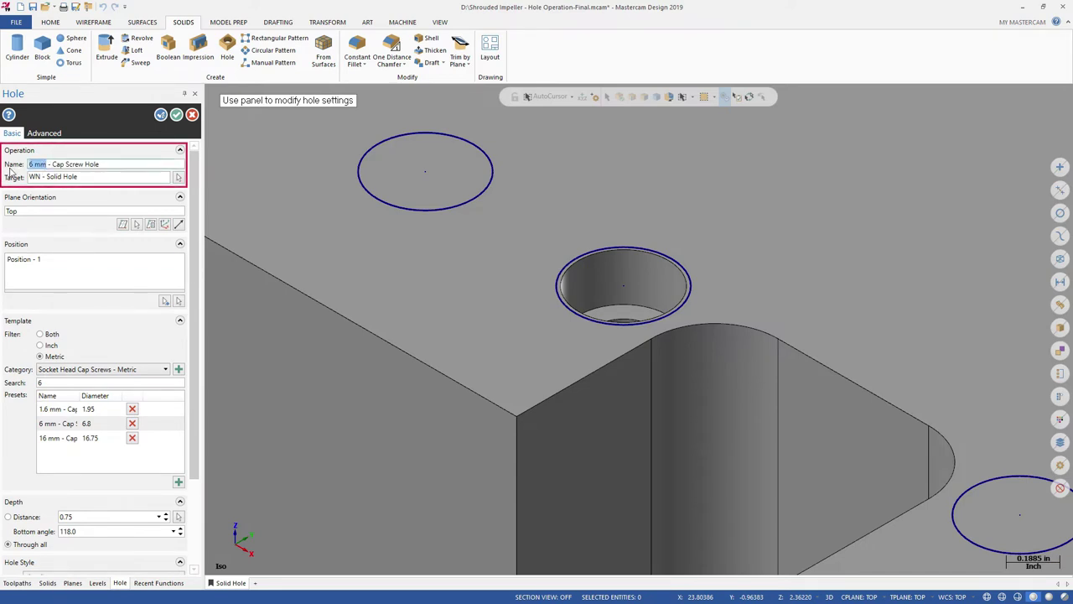
type("0.75")
left_click(173, 117)
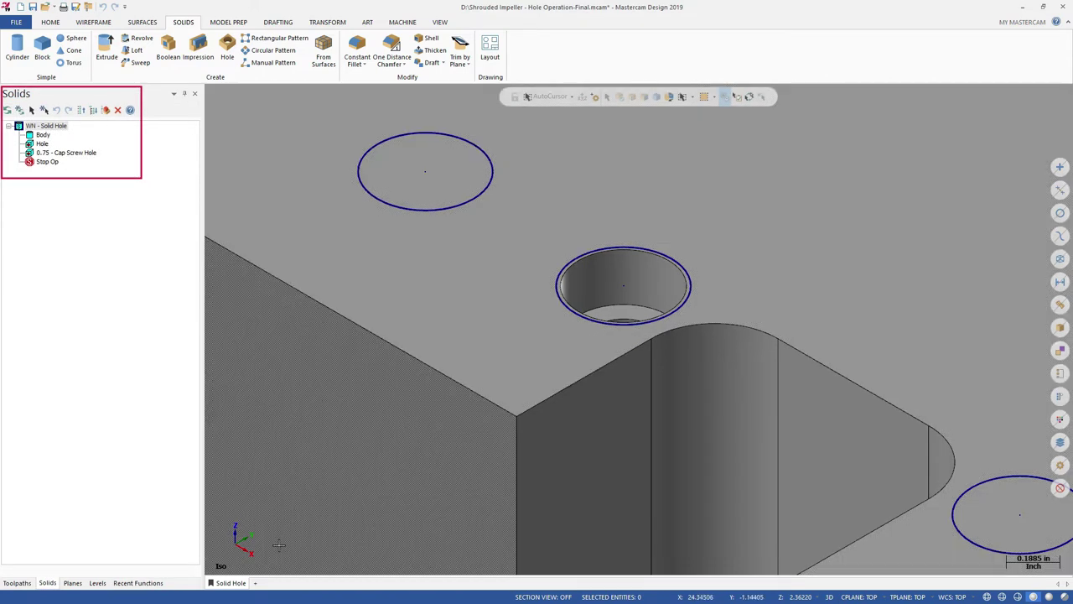
left_click(236, 587)
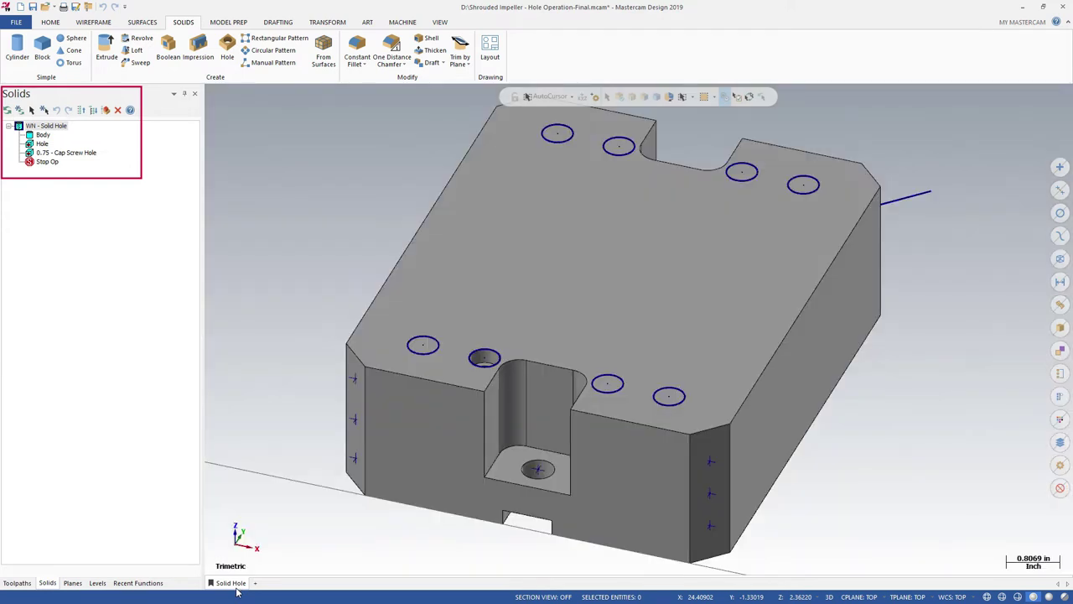
right_click(63, 156)
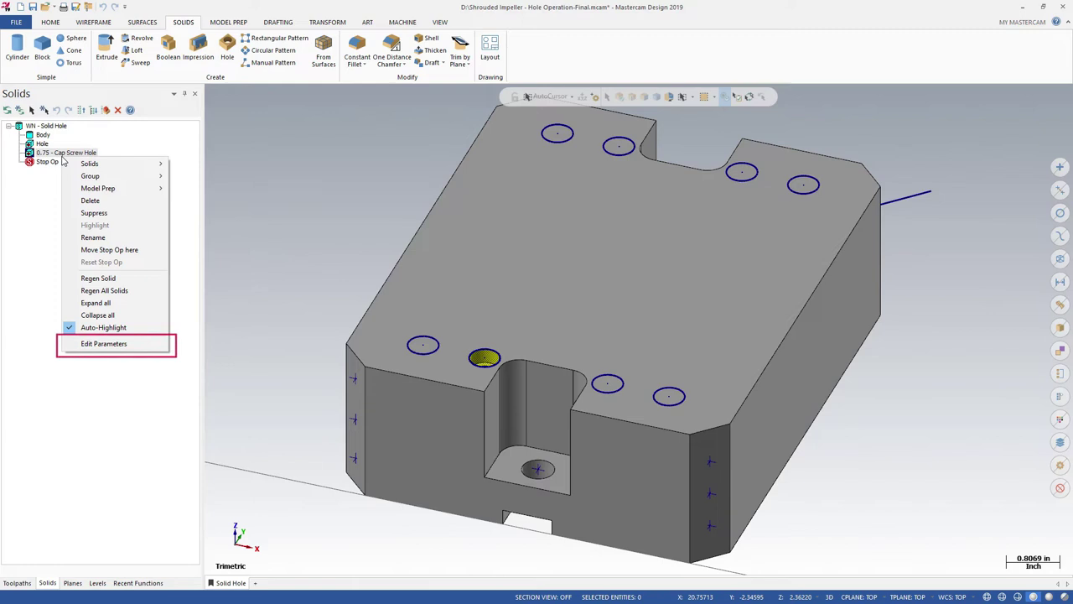
- Edit the cap screw hole's parameters and window-select all hole markers on the top face
left_click(143, 344)
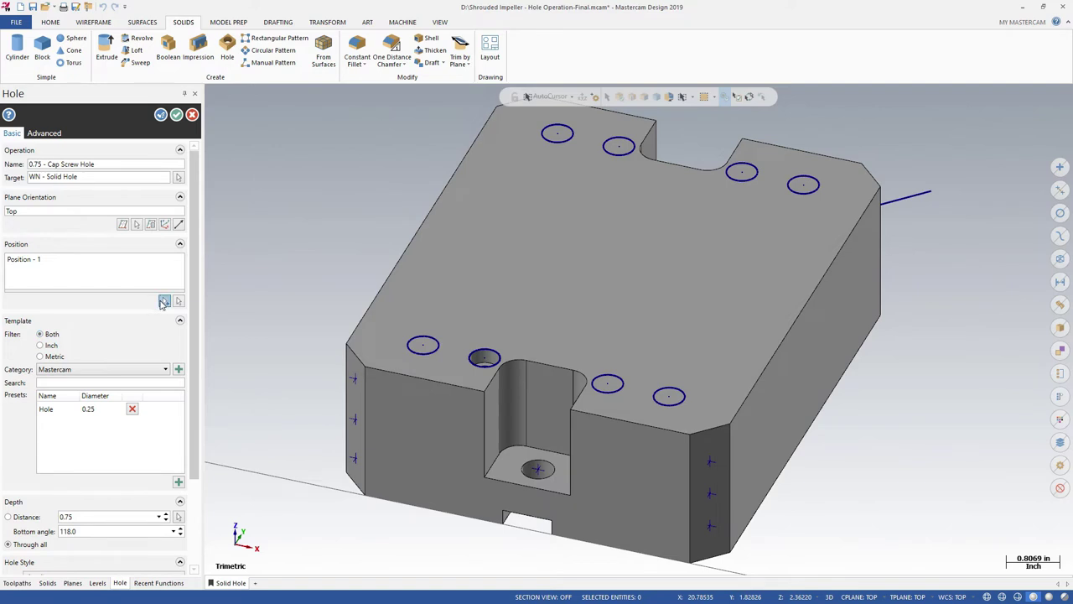
left_click(164, 301)
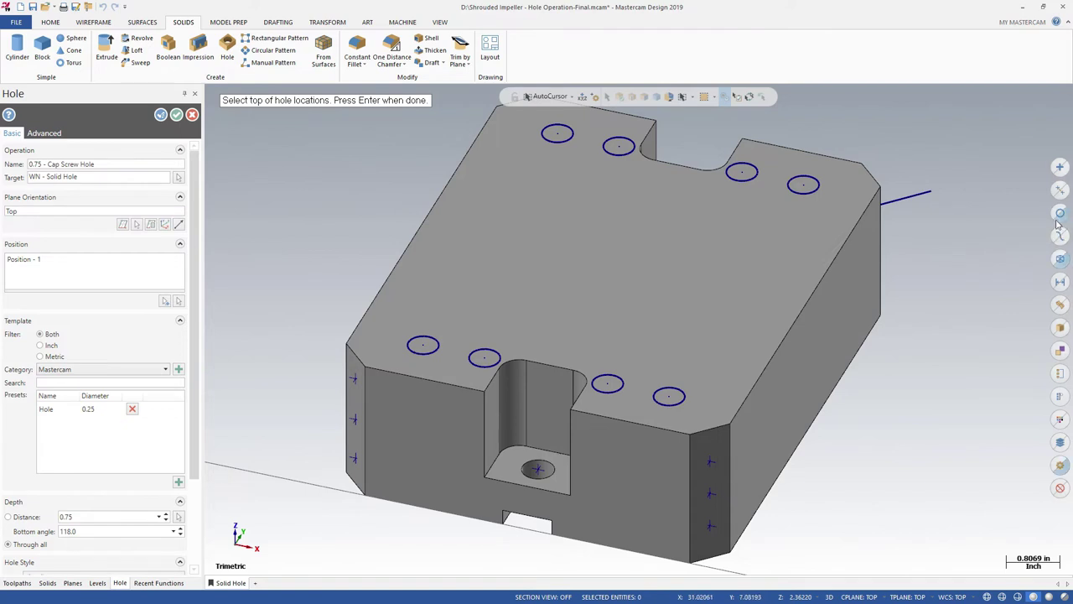
left_click_drag(947, 512, 338, 117)
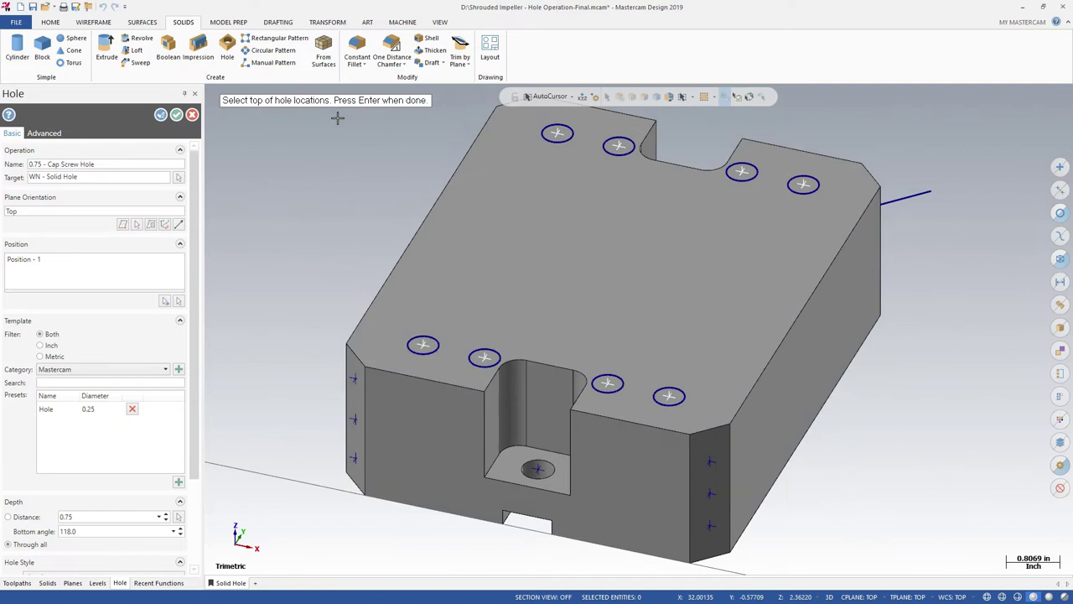
key("Return")
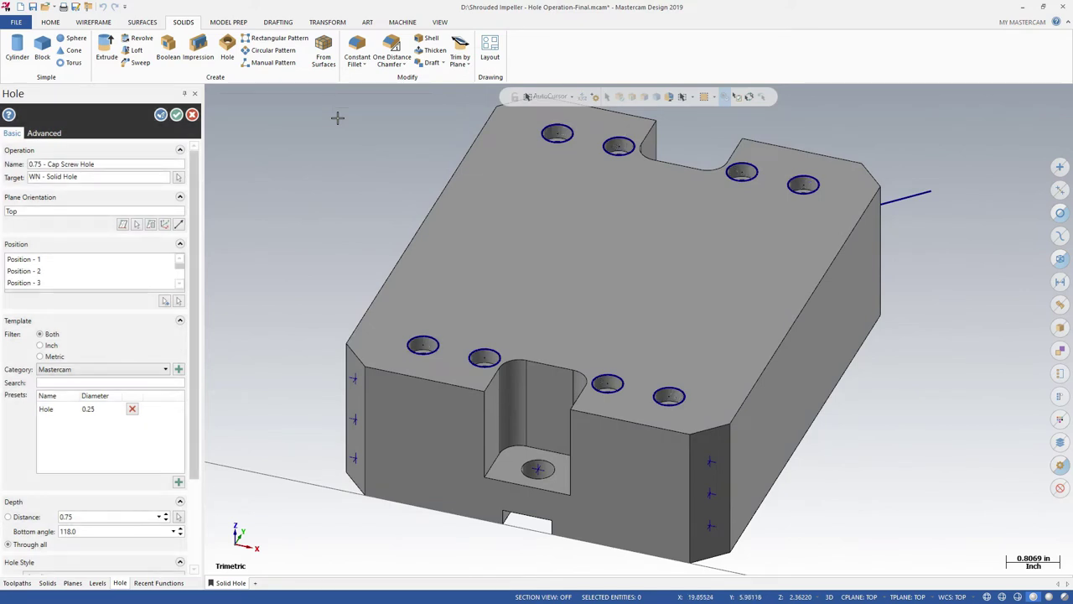
- Apply the ABC Hole Library 0.75 - Cap Screw preset, accept, and regenerate the solid
left_click(154, 371)
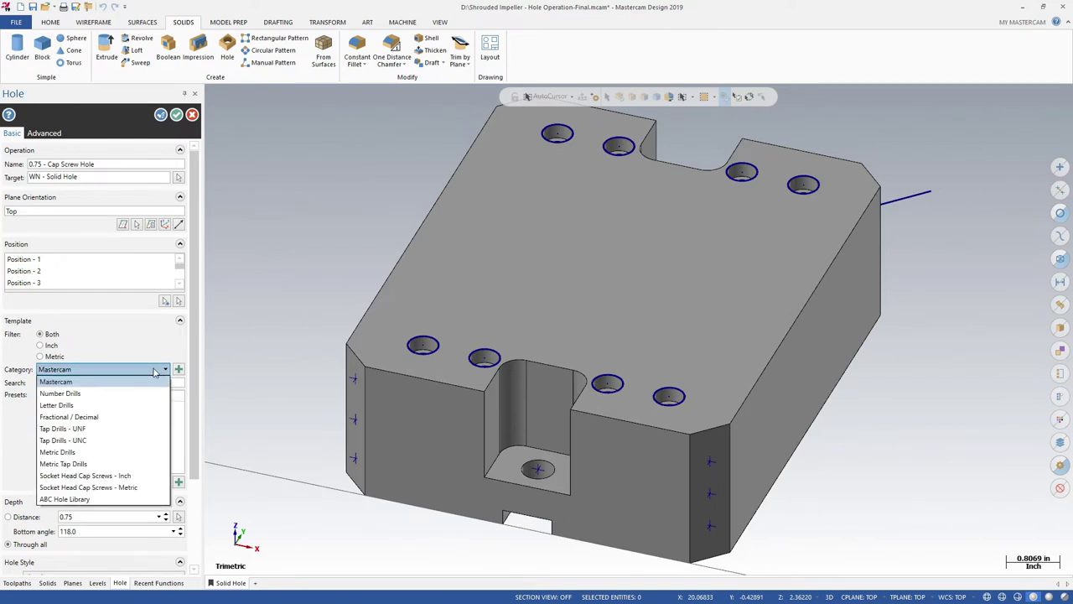
left_click(103, 500)
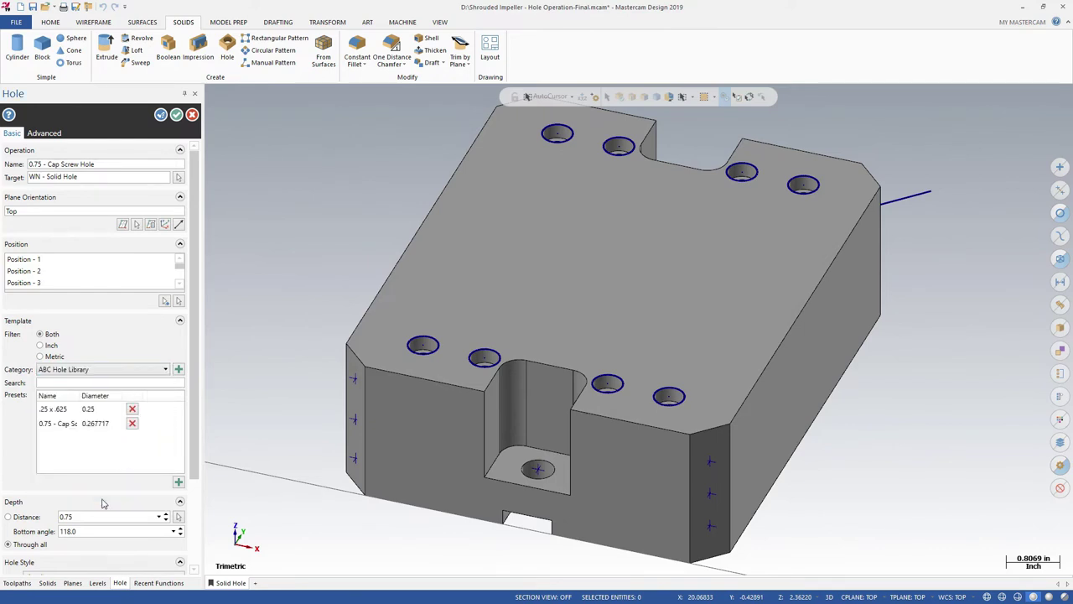
left_click(67, 423)
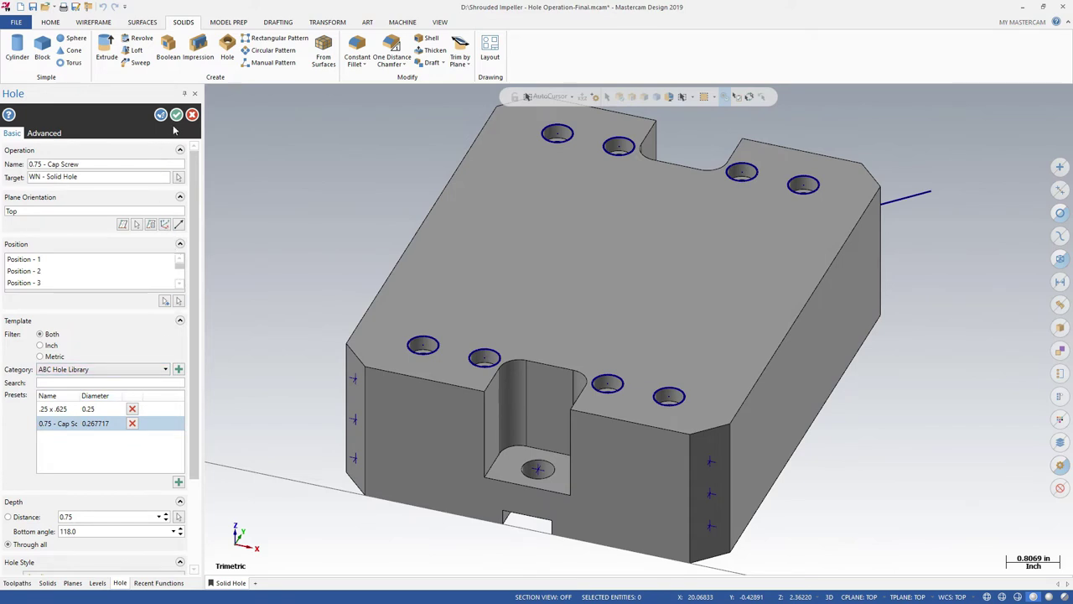
left_click(176, 115)
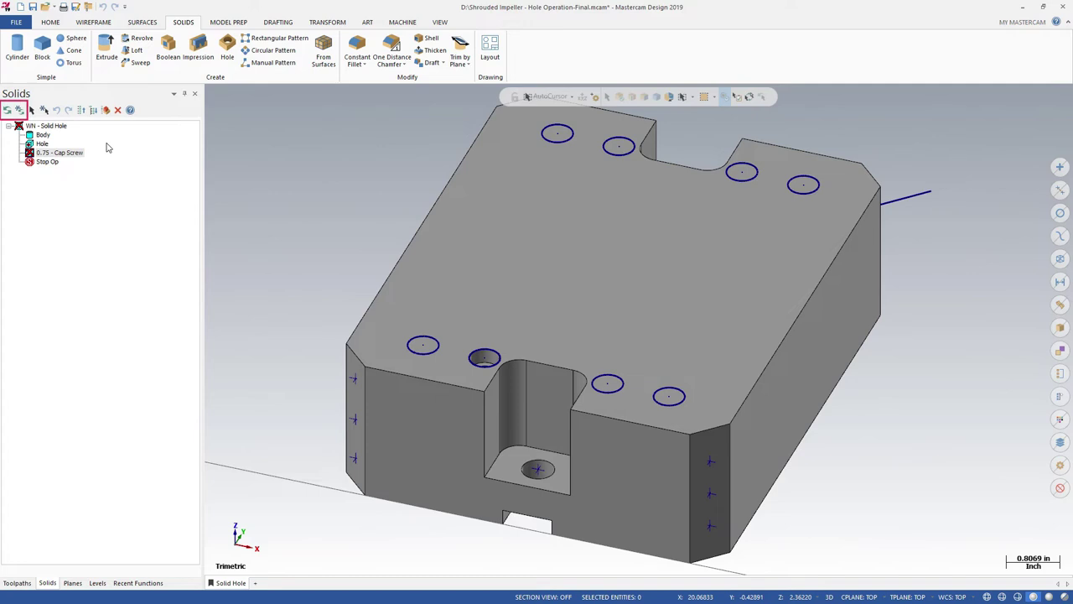
left_click(18, 111)
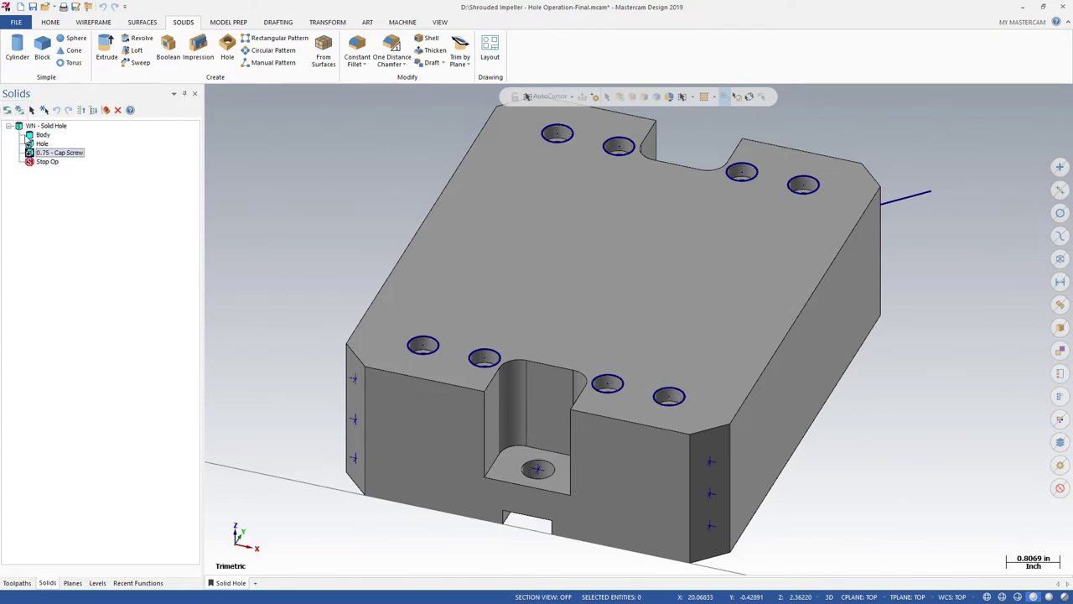
left_click(62, 125)
left_click(78, 154)
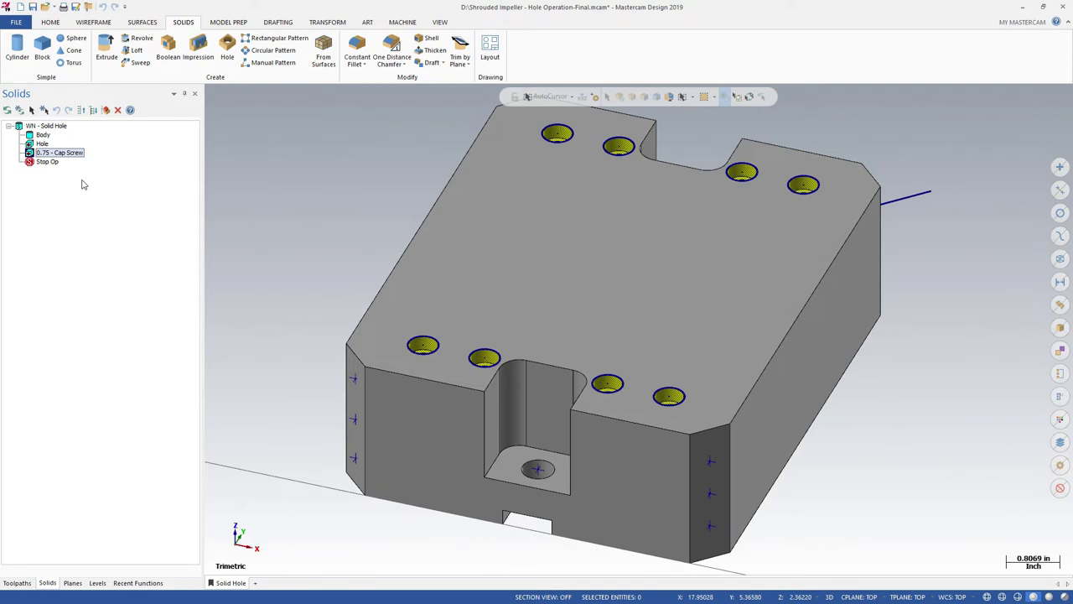
left_click(69, 128)
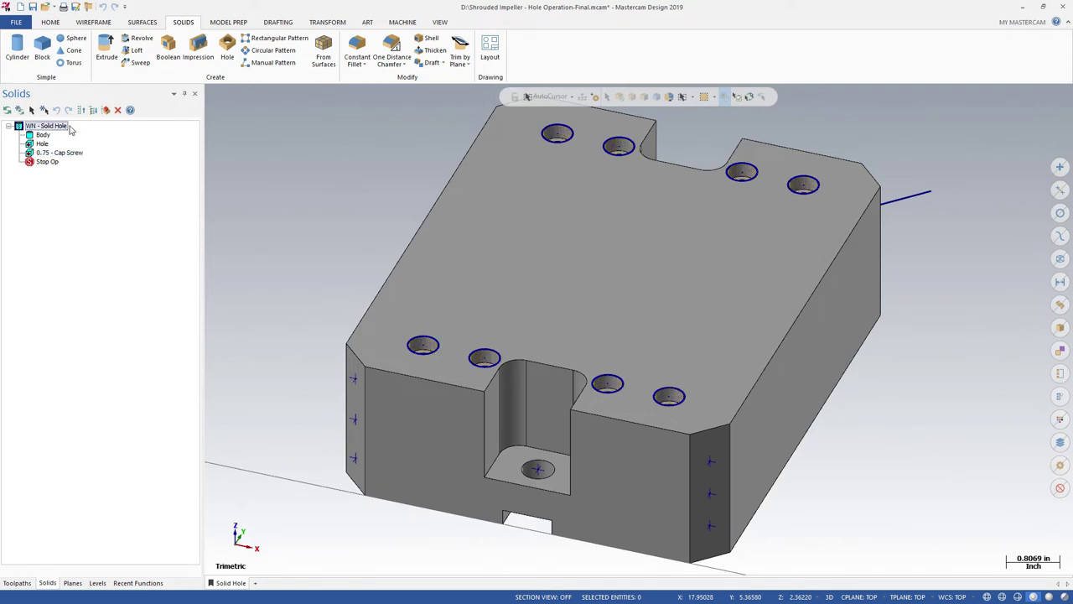
- Start a new hole oriented to the angled right-side face and pick its three marker positions
left_click(228, 55)
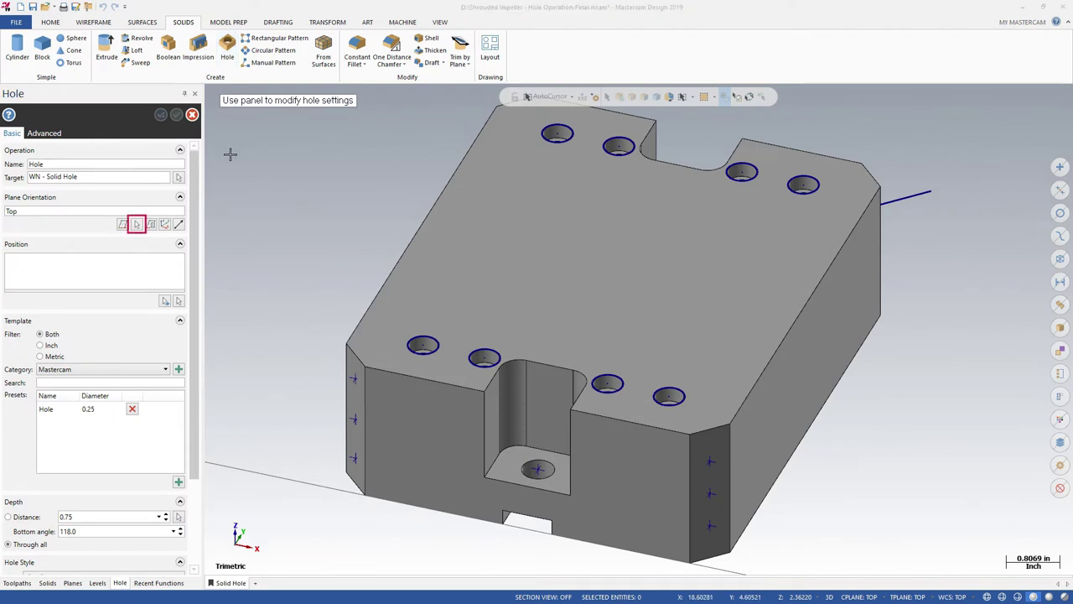
left_click(143, 227)
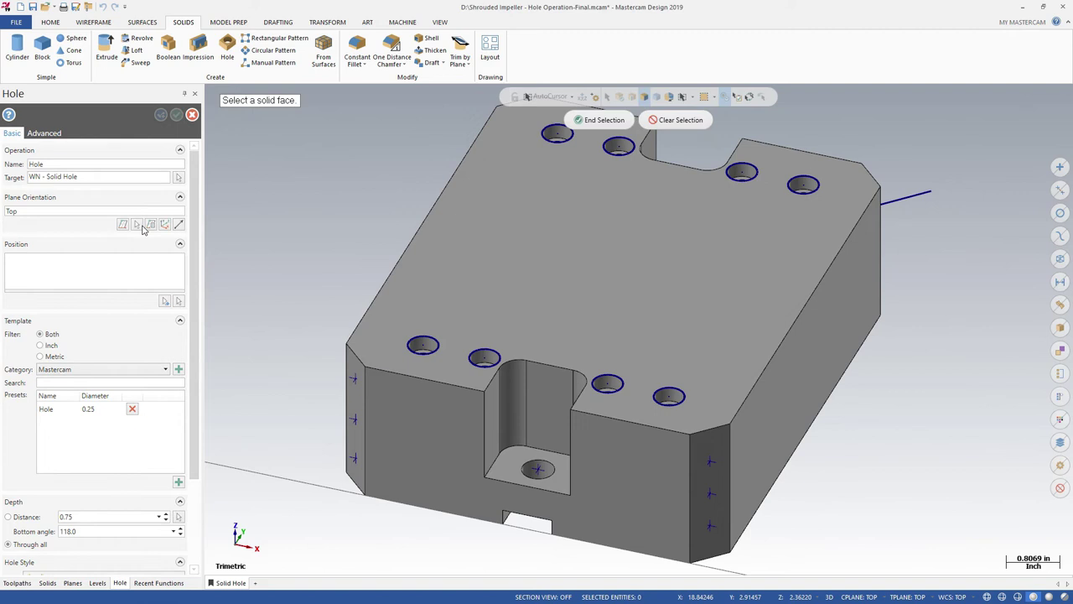
left_click(700, 546)
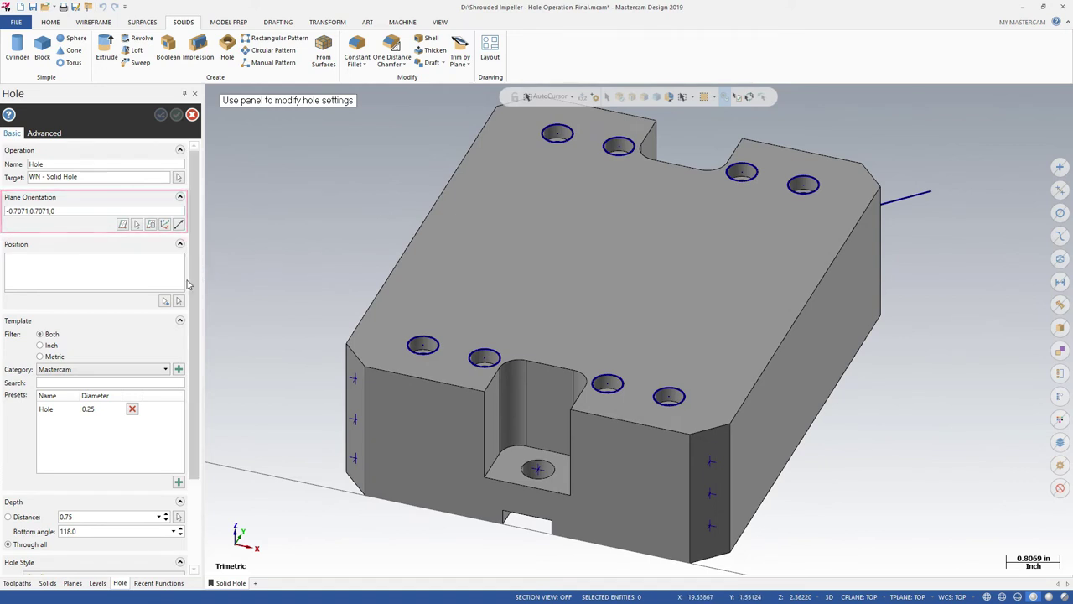
left_click(165, 301)
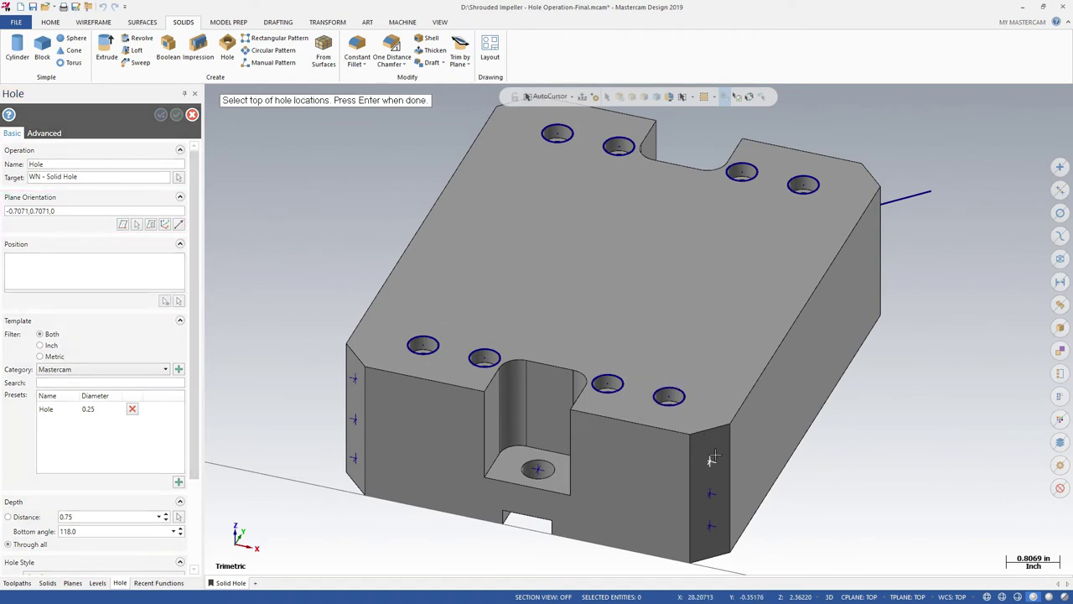
left_click(712, 523)
key("Return")
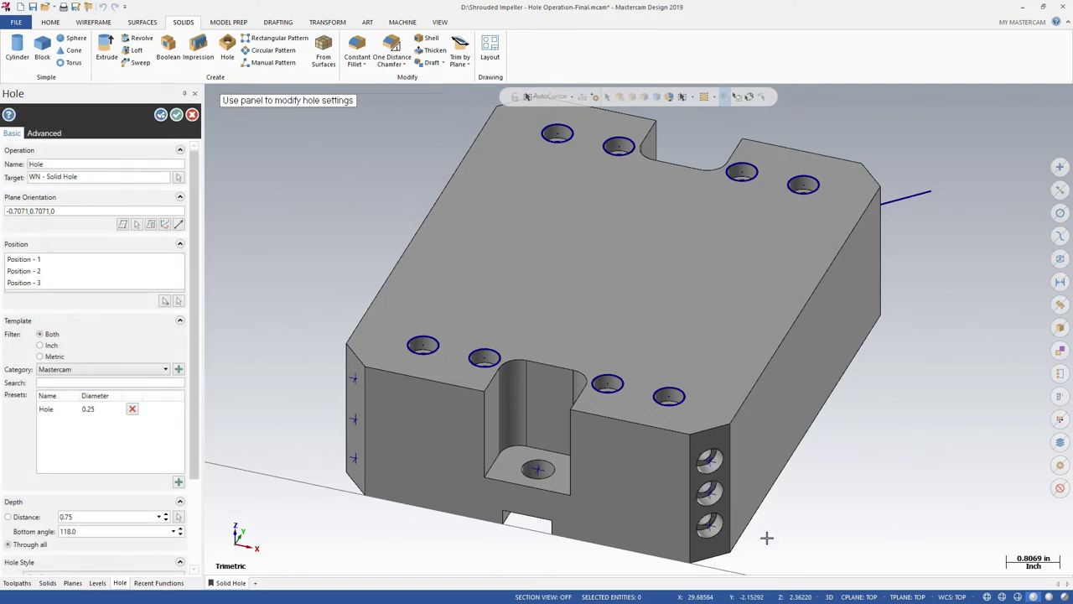
- Apply the ABC Hole Library .25 x .625 preset and create the holes
left_click(169, 370)
left_click(130, 497)
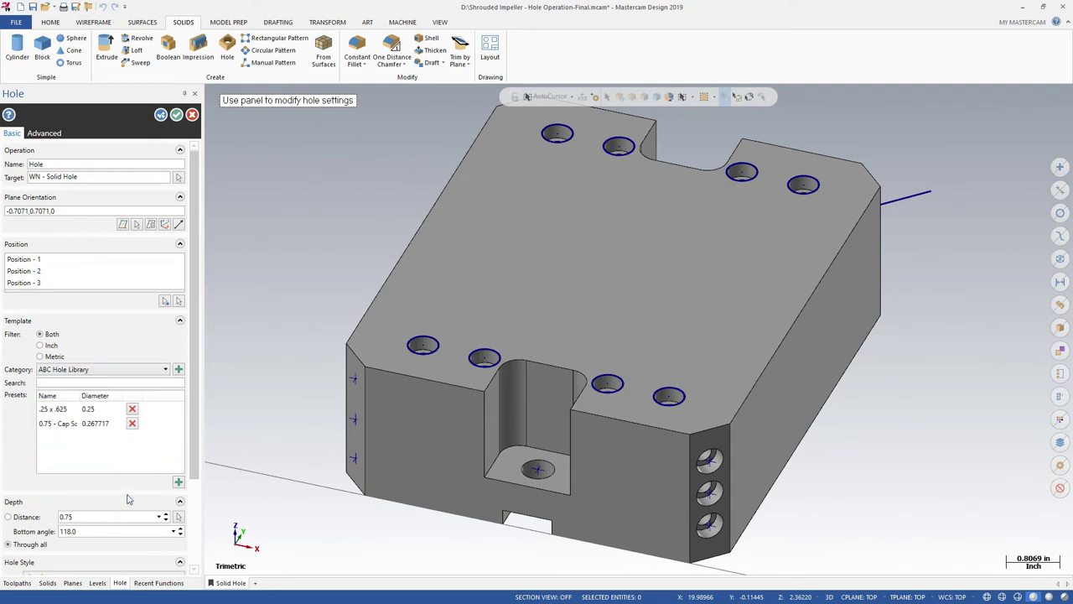
left_click(86, 409)
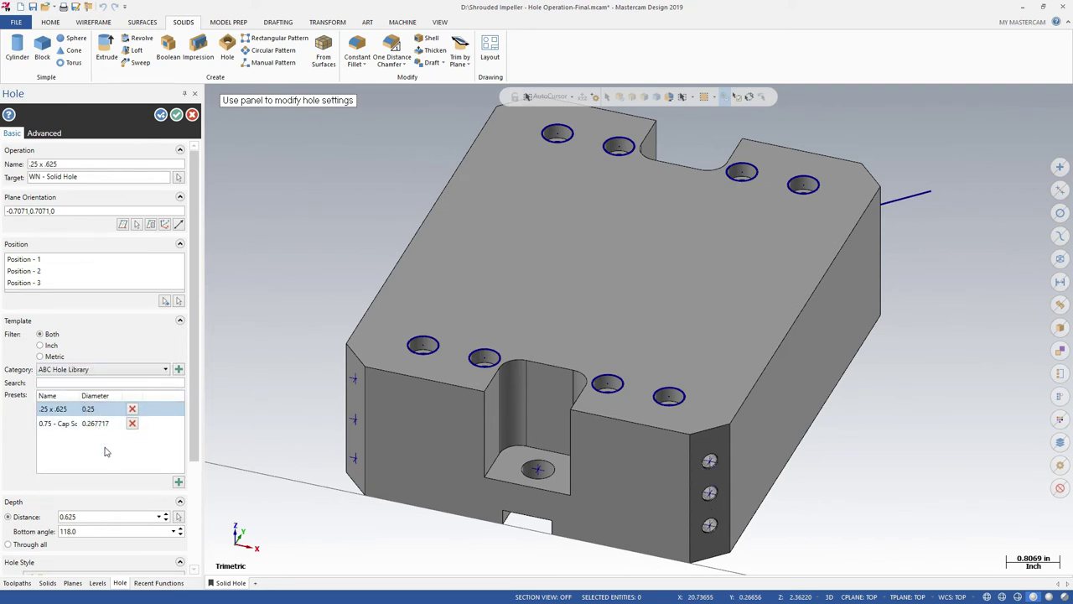
left_click(160, 115)
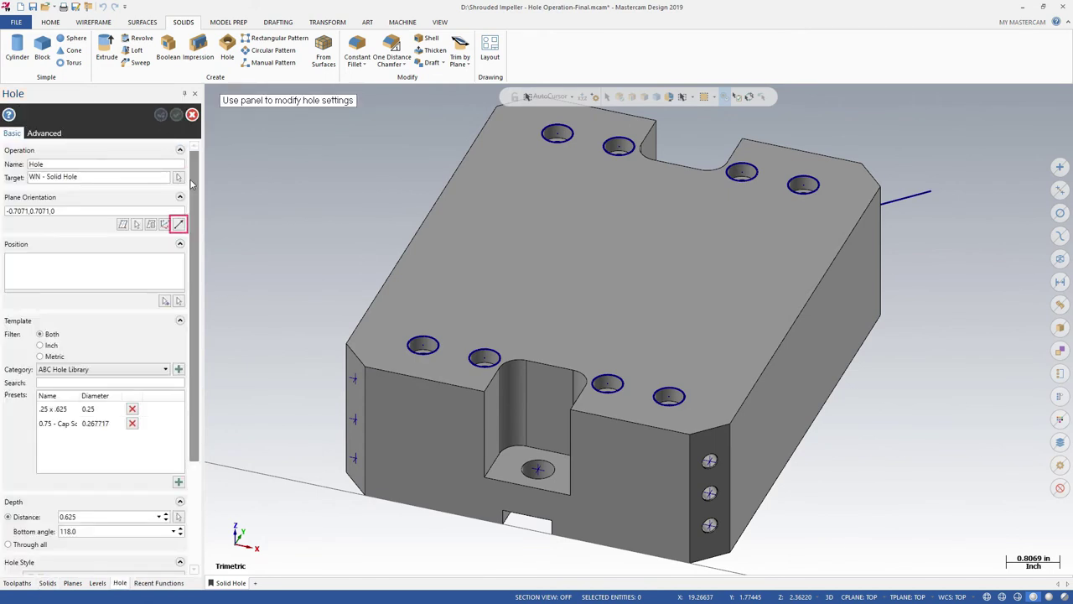
- Set the hole direction from a horizontal line, viewing the part from the back
left_click(178, 224)
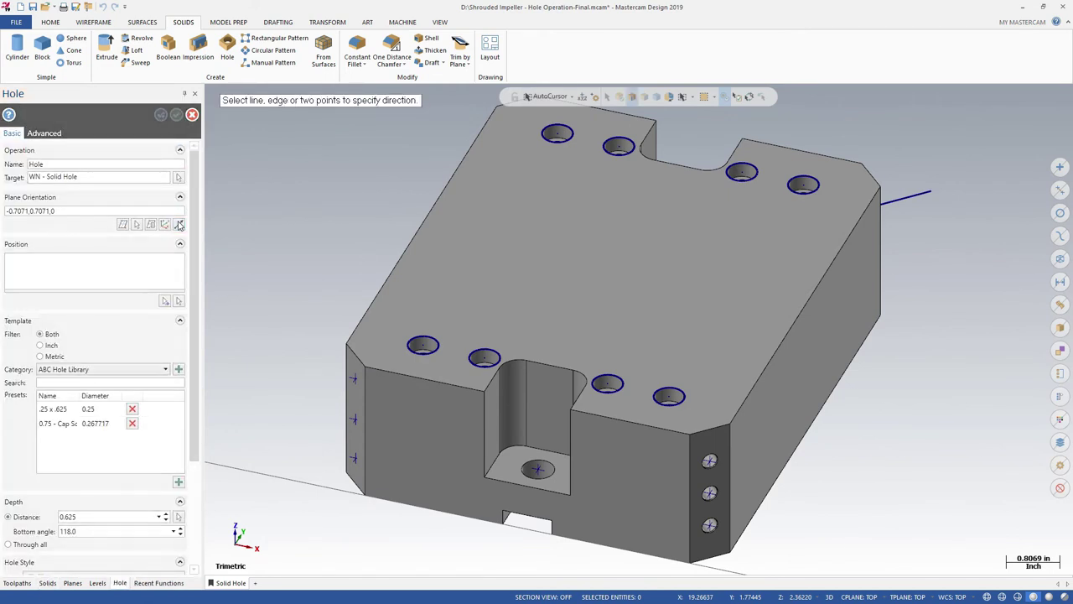
right_click(237, 220)
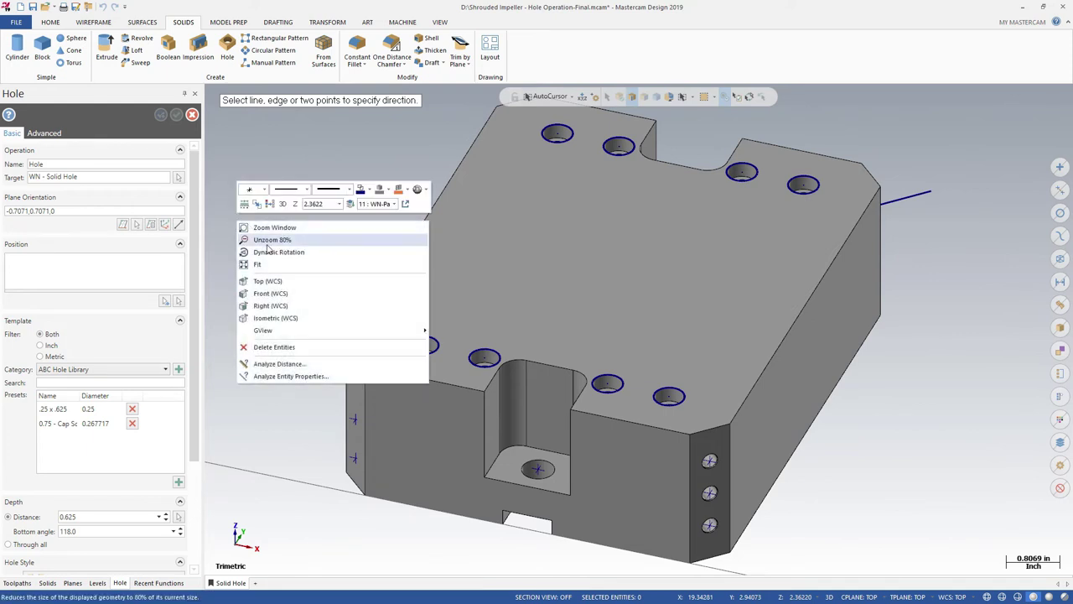
mouse_move(278, 333)
left_click(442, 343)
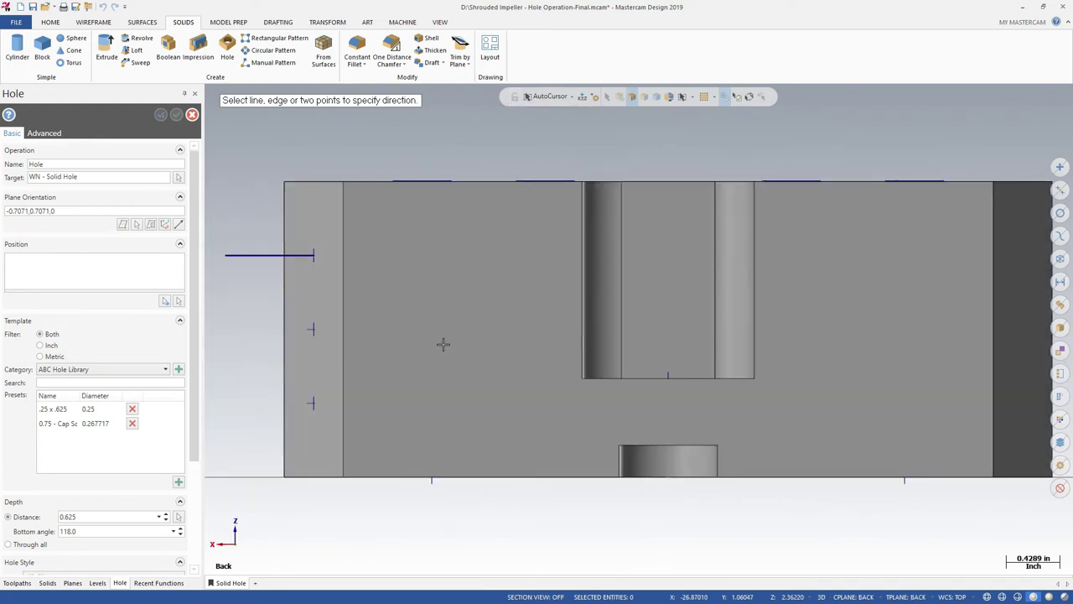
left_click(270, 255)
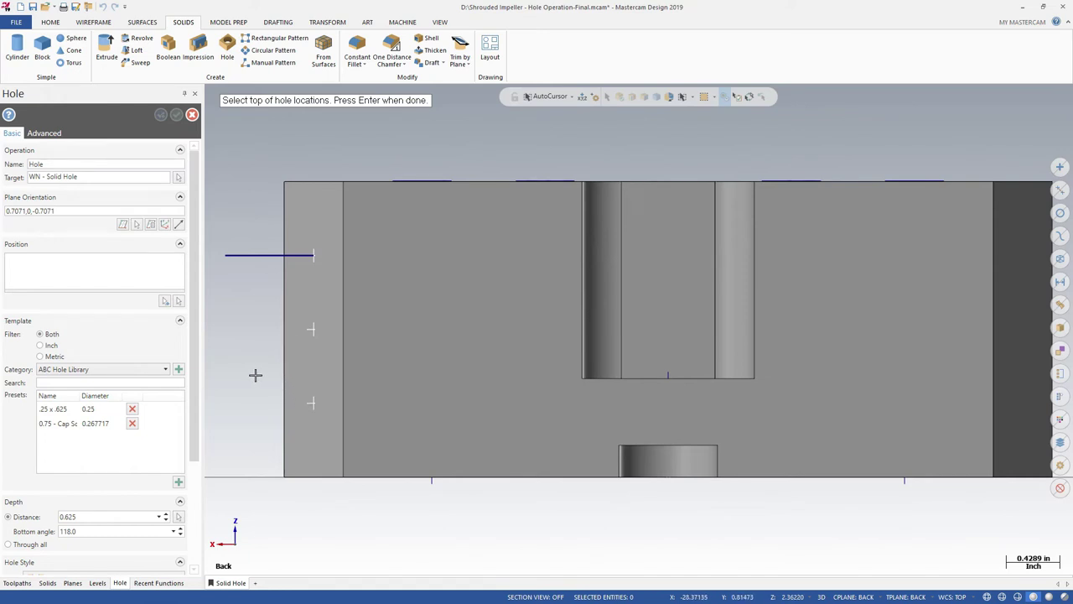
- Finish the three hole locations, apply the .25 x .625 preset and create the holes
key("Return")
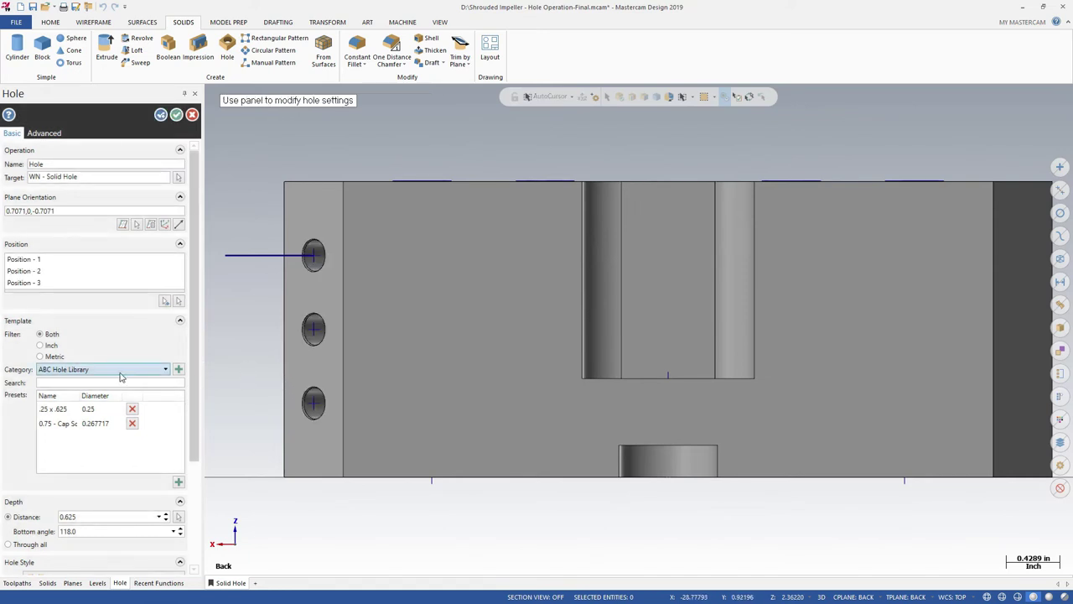
left_click(60, 409)
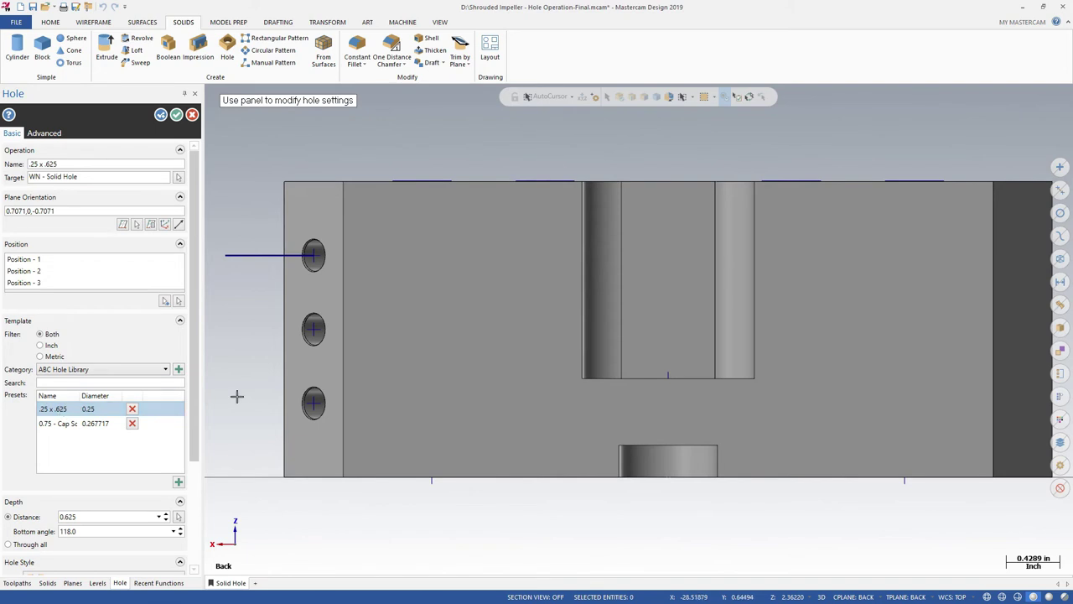
left_click(160, 114)
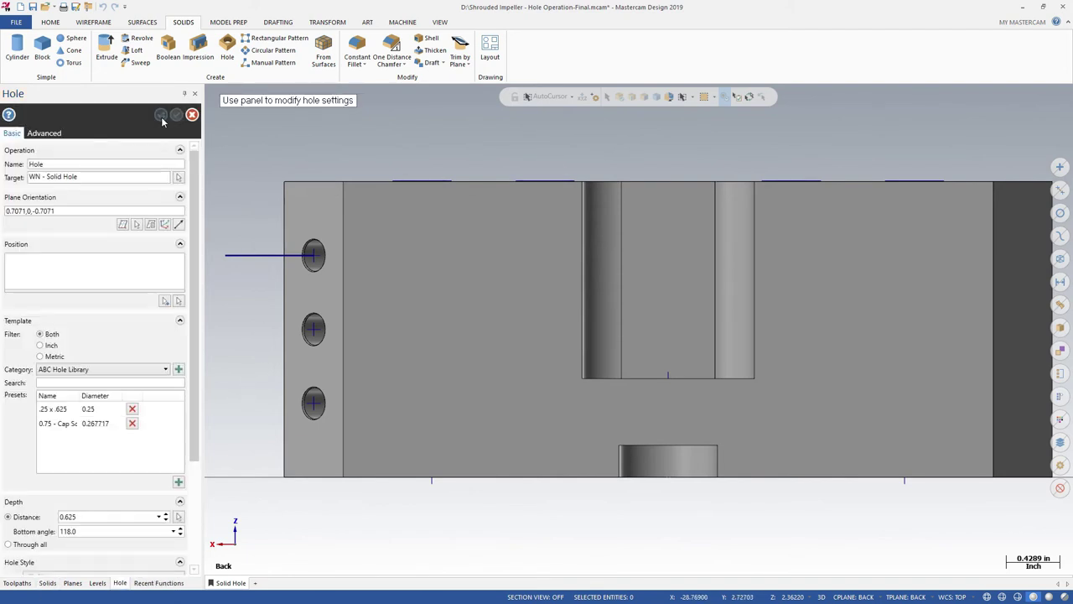
- In reverse isometric view, define a new plane on the front face with X pointing right
right_click(228, 150)
mouse_move(353, 262)
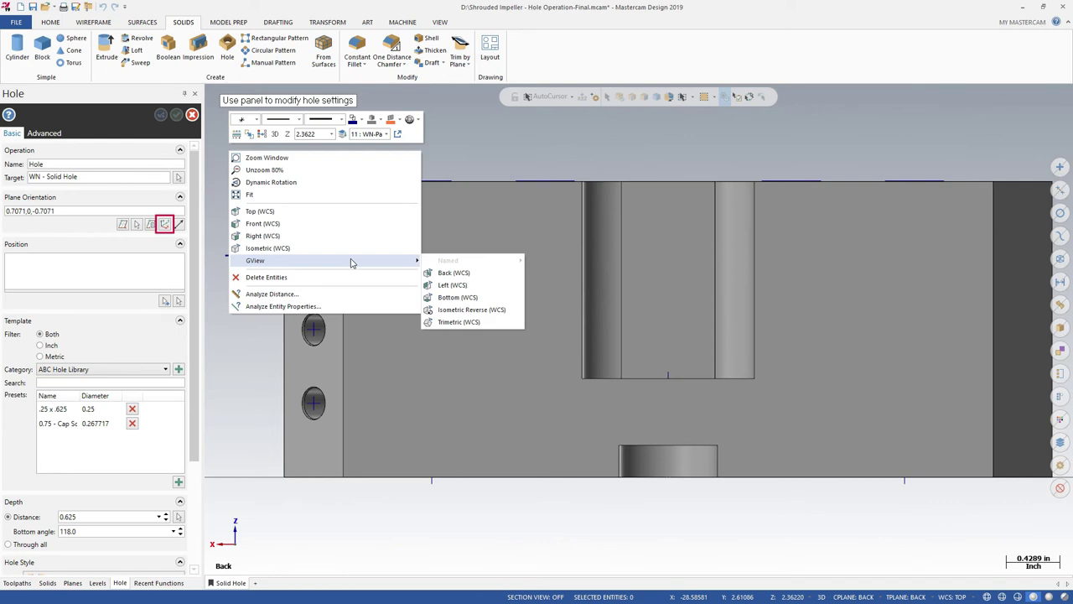
left_click(447, 310)
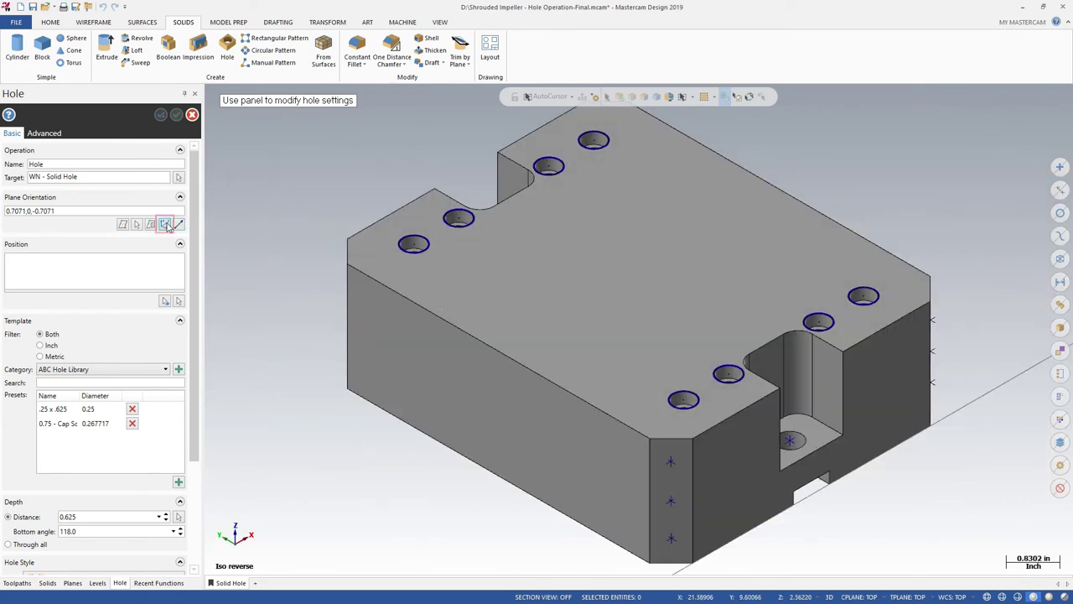
left_click(165, 225)
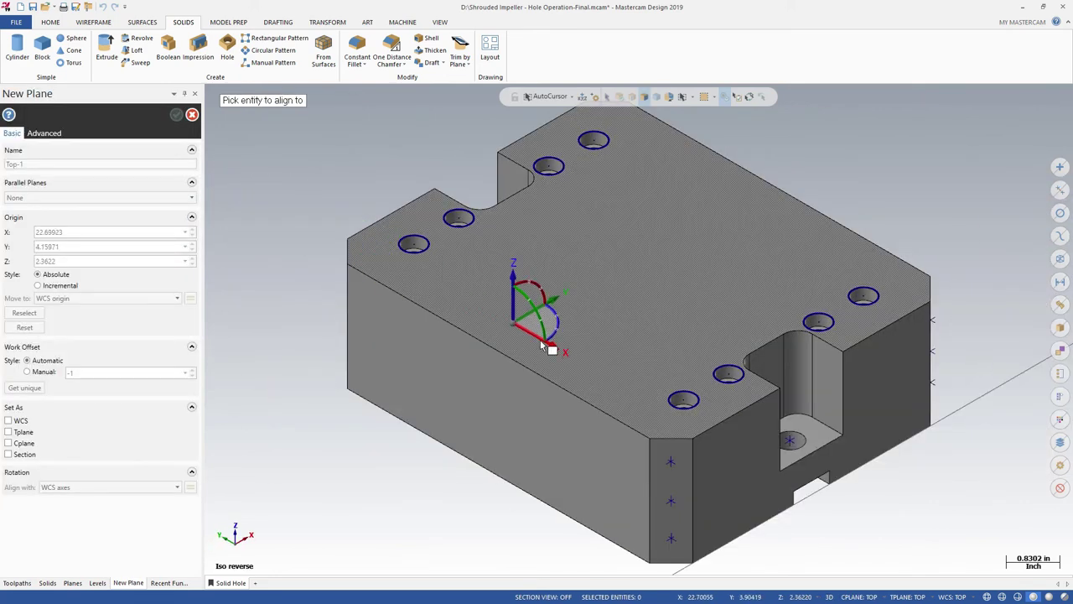
left_click(661, 491)
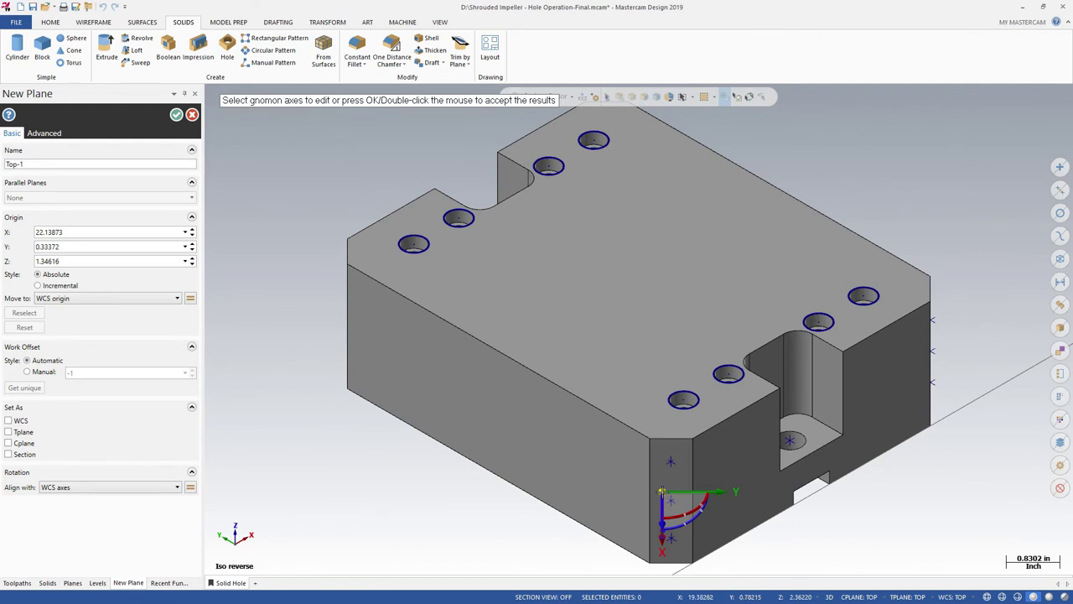
left_click(709, 510)
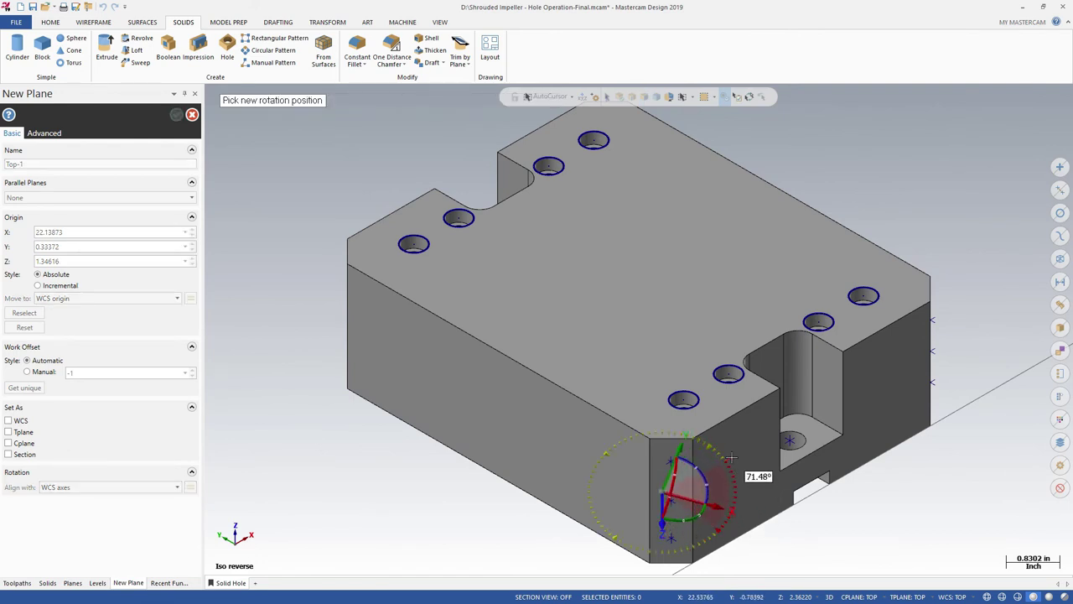
left_click(711, 453)
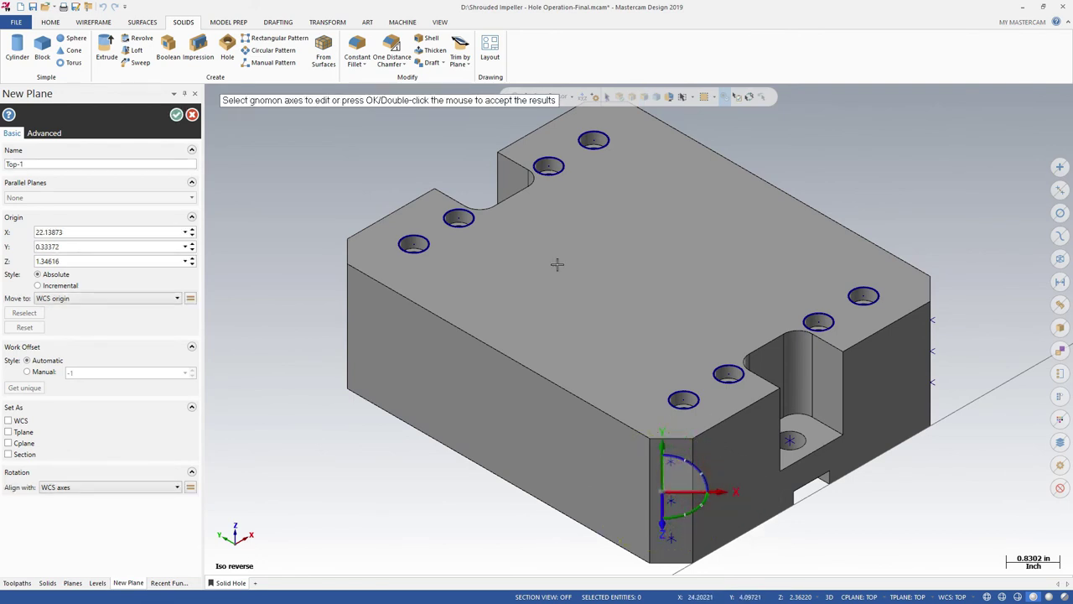
- Name the new plane Demo and accept it
left_click(140, 162)
key("BackSpace")
key("BackSpace")
key("BackSpace")
key("BackSpace")
key("BackSpace")
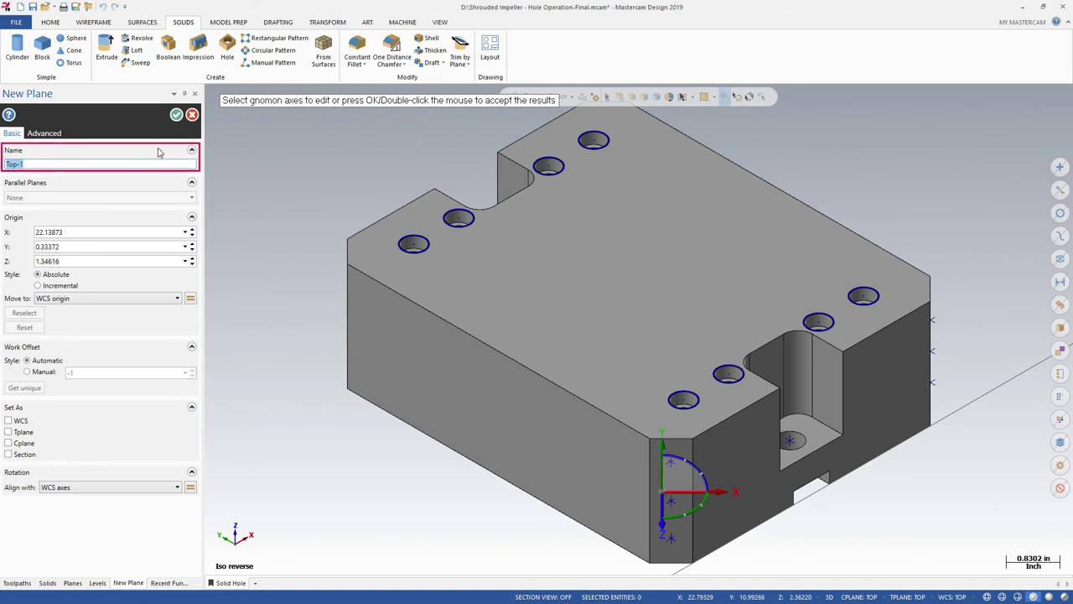
type("Demo")
left_click(176, 114)
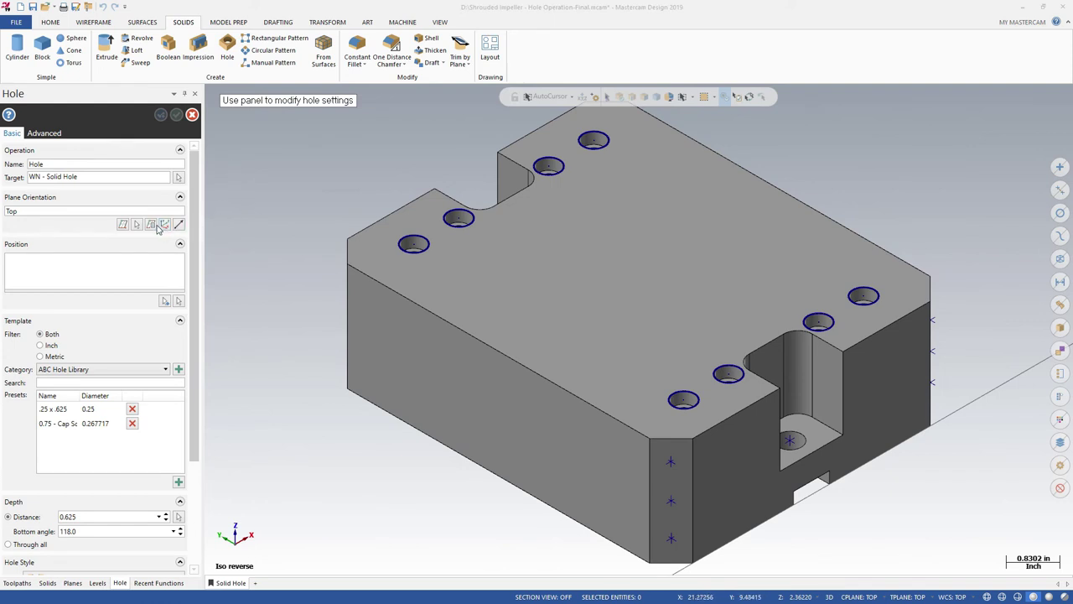
- Set the hole plane to the Demo plane
left_click(152, 225)
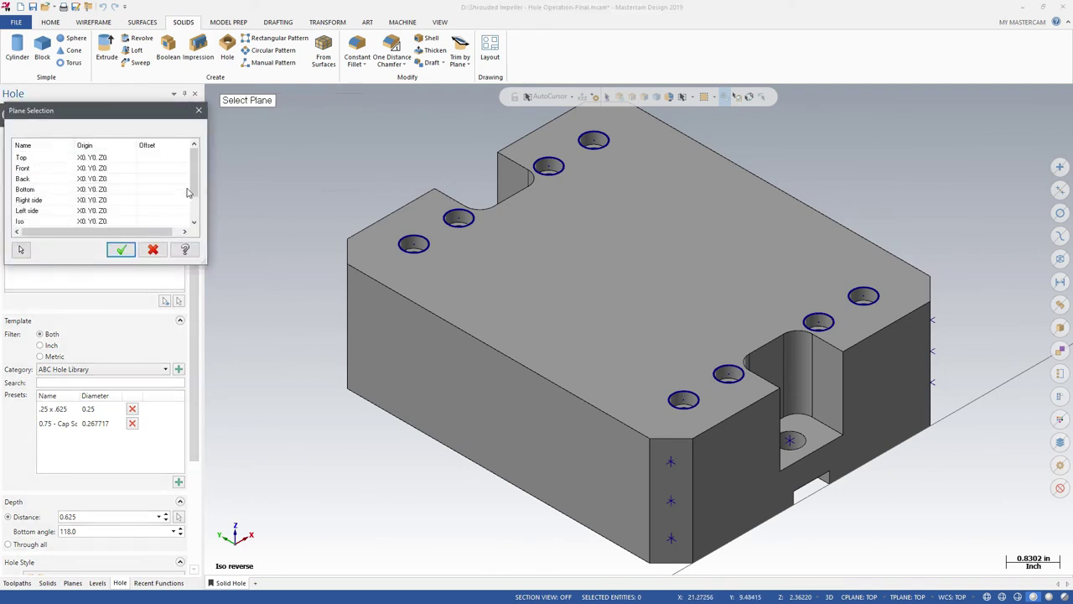
scroll(189, 194, "down", 1)
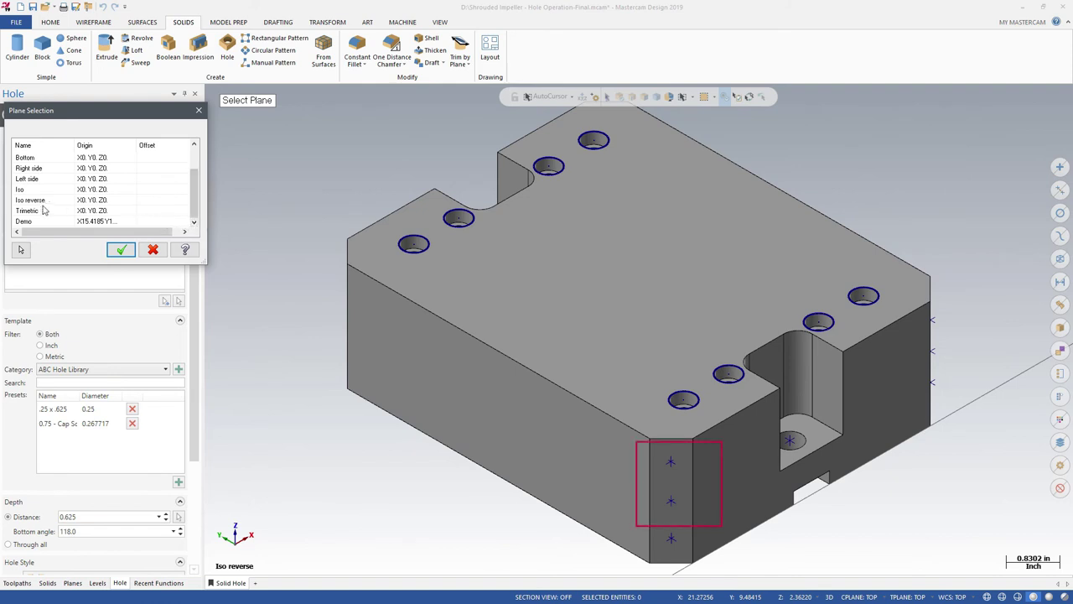
left_click(31, 221)
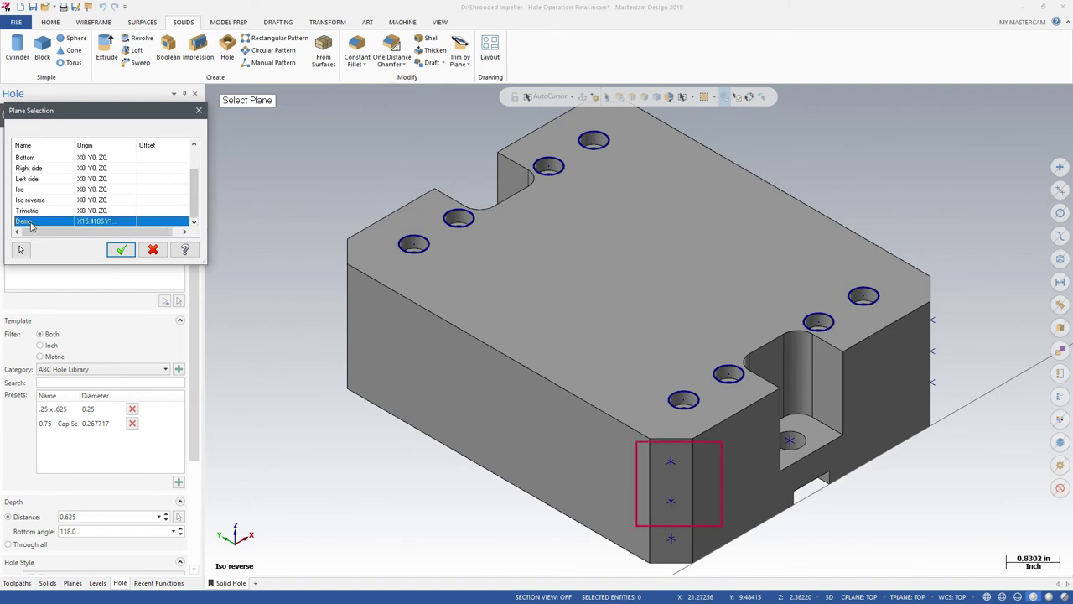
left_click(120, 251)
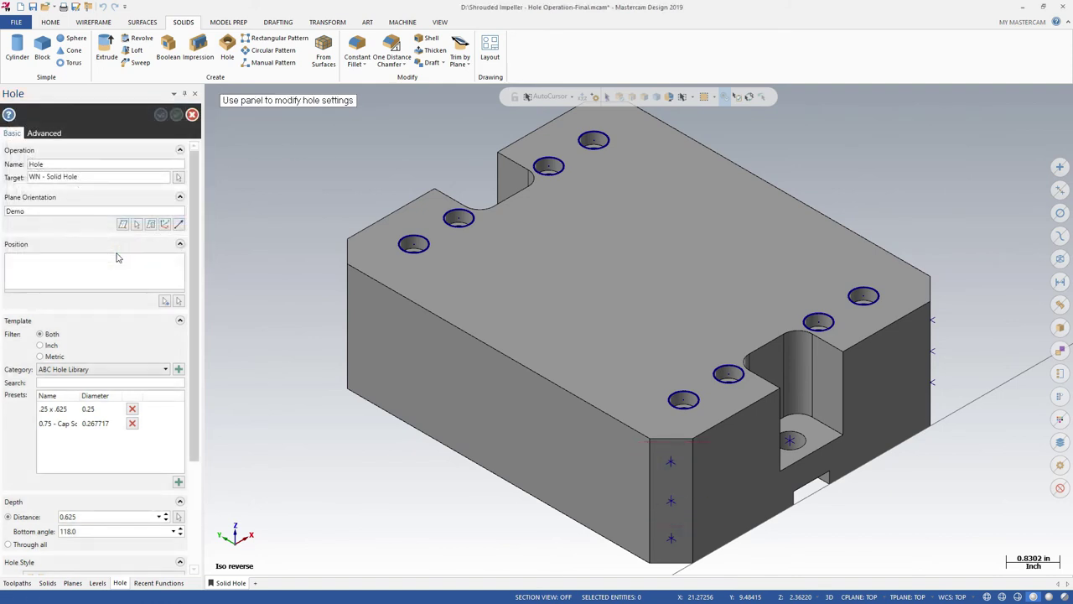
- Place .25 x .625 preset holes at the three front-face markers and create them
left_click(165, 300)
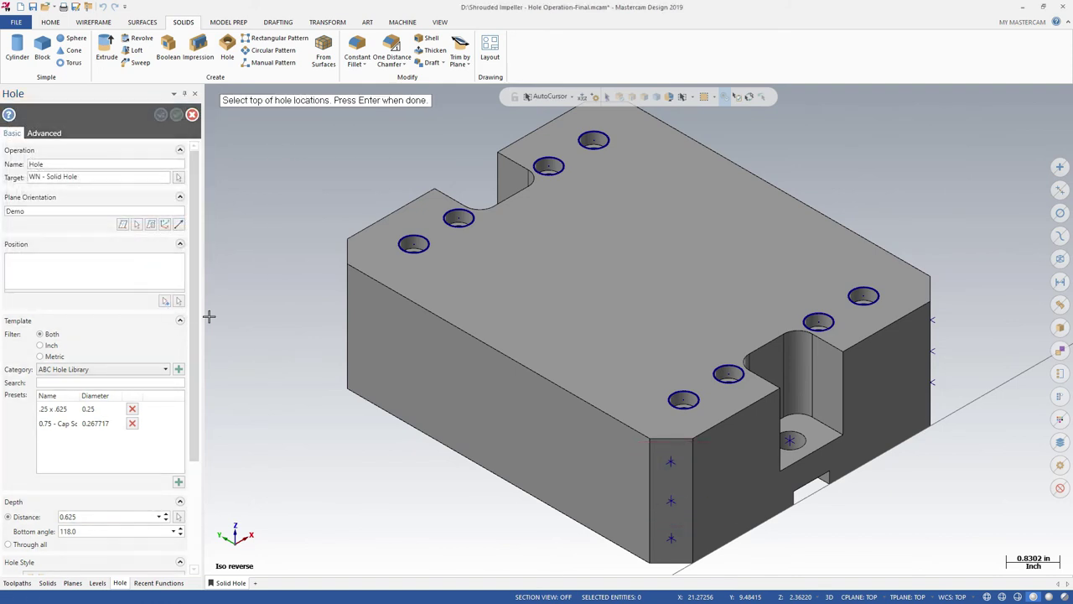
left_click(671, 539)
left_click(671, 501)
left_click(670, 461)
key("Return")
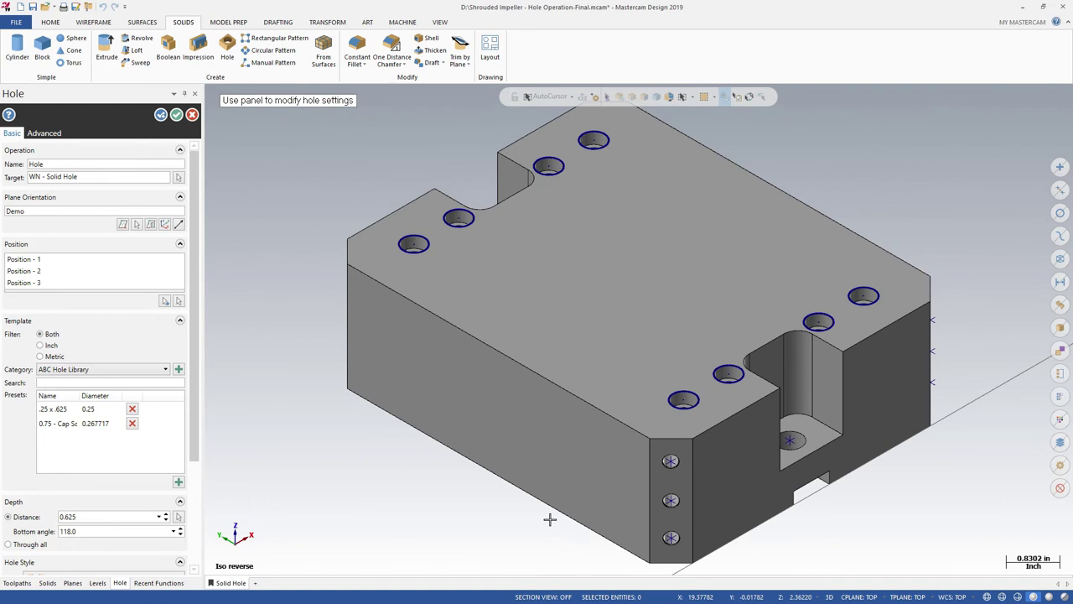
left_click(57, 410)
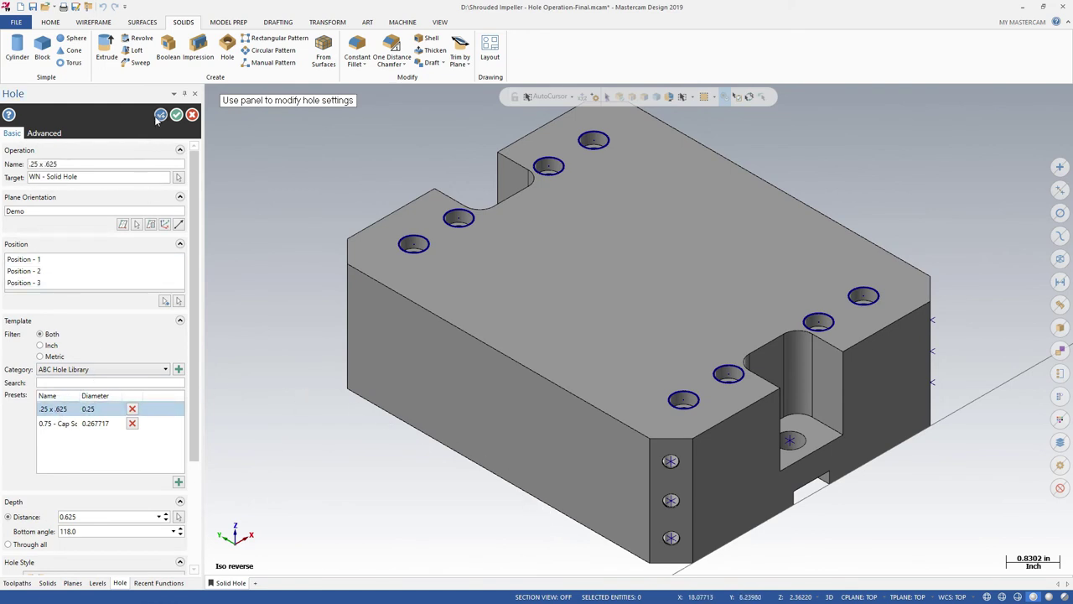
left_click(160, 115)
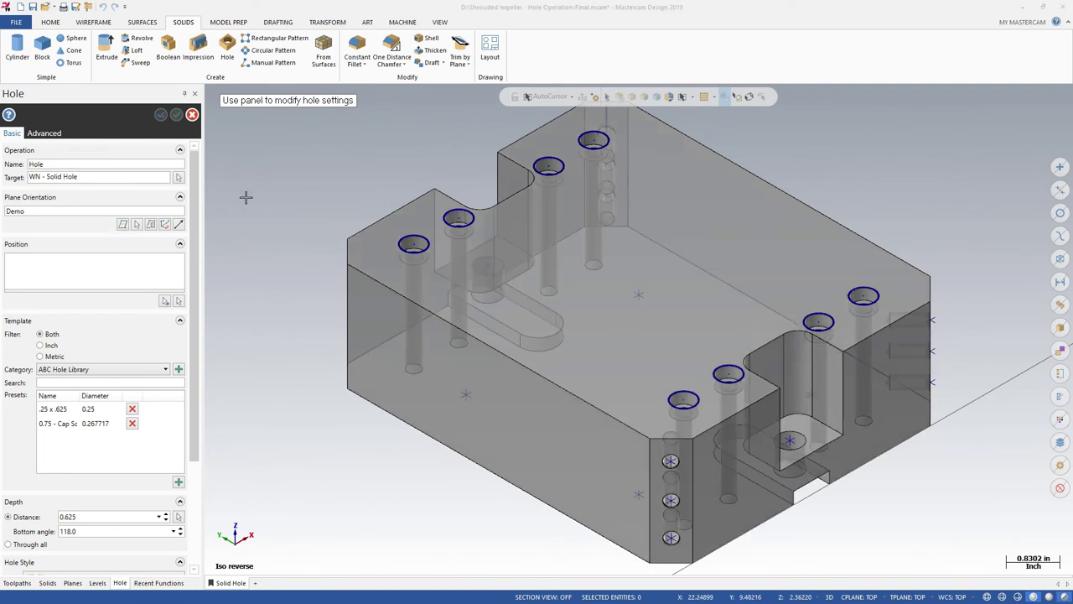
- Set the hole plane to Bottom and pick three hole locations on the bottom face
left_click(165, 225)
left_click(65, 189)
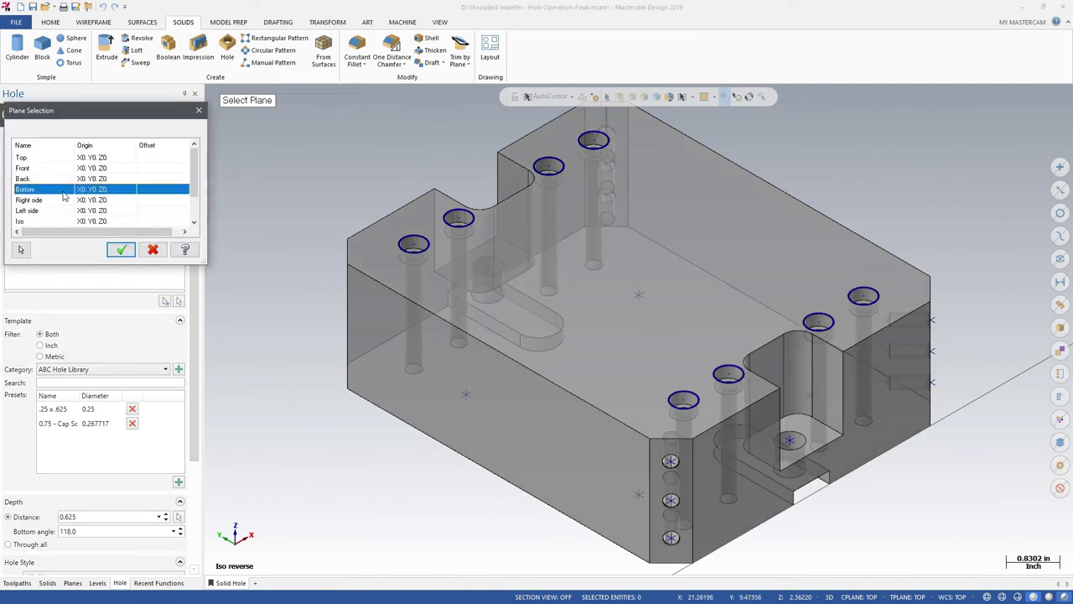
left_click(121, 251)
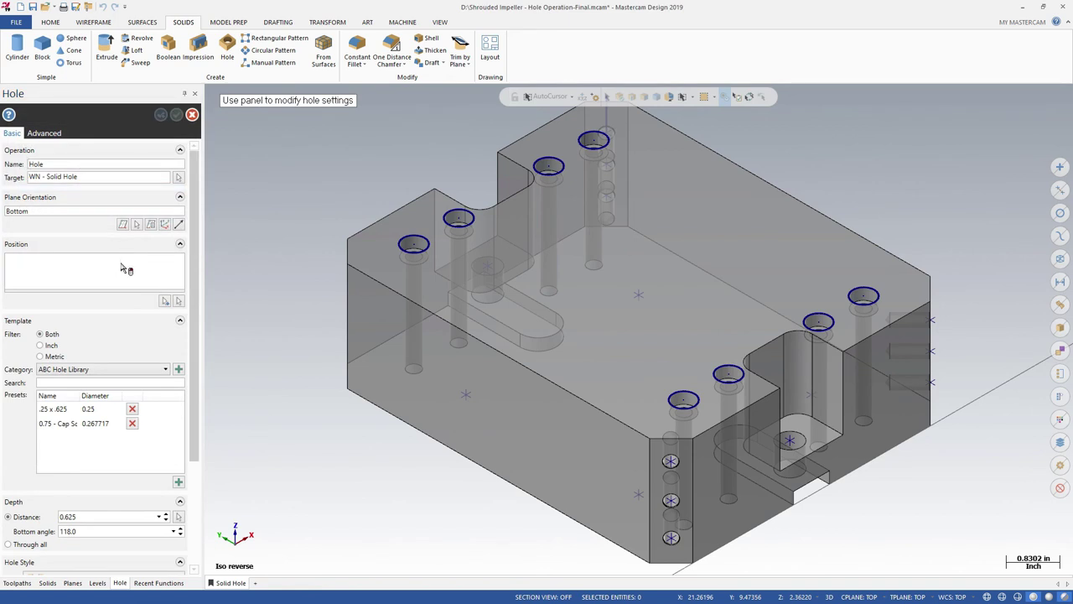
left_click(165, 300)
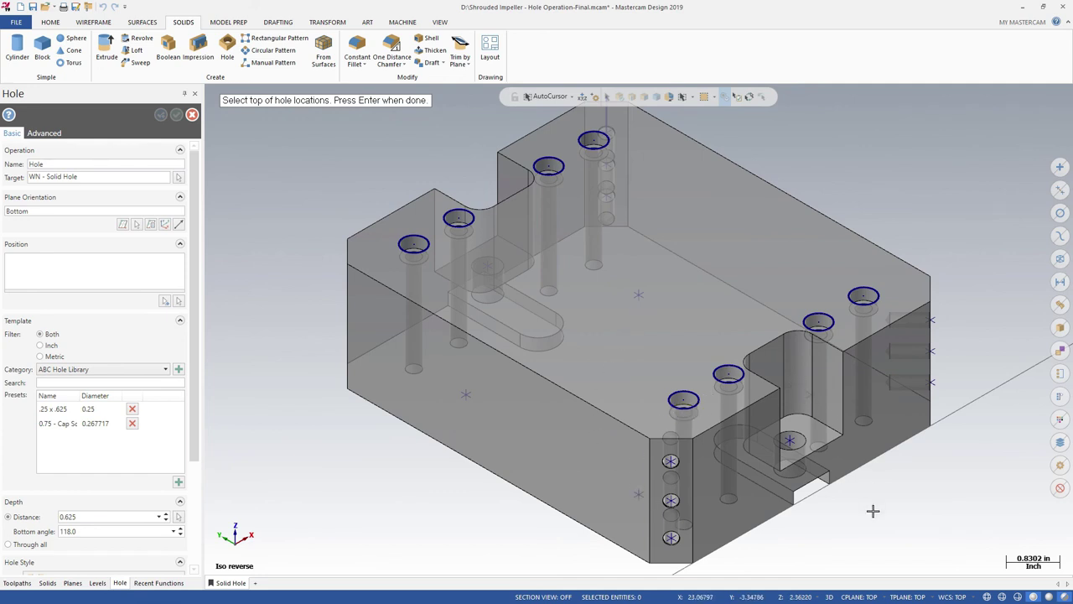
key("Return")
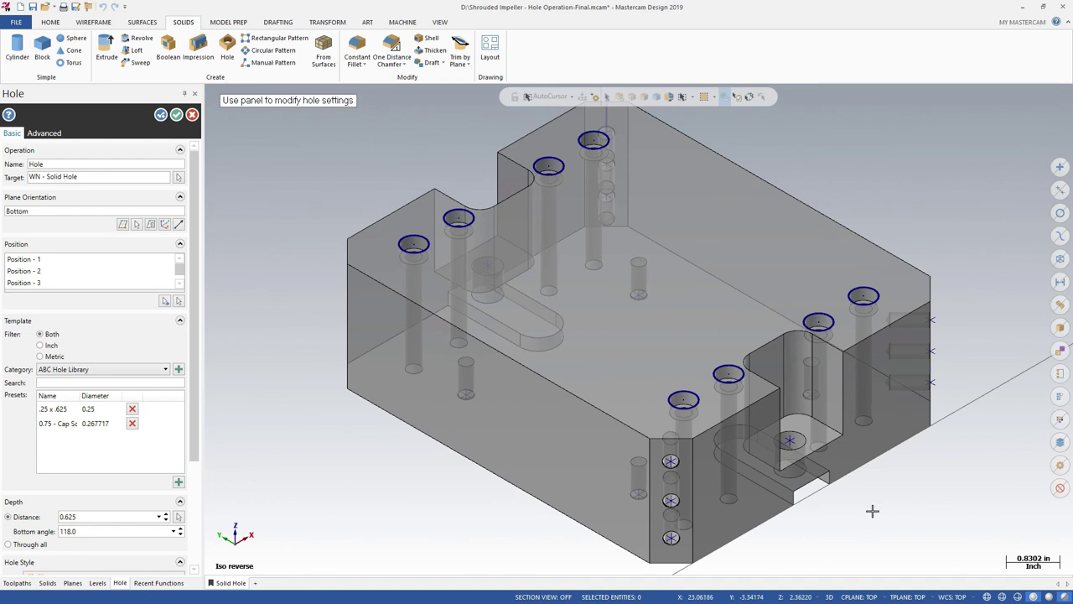
- Use the Mastercam library with depth 0.5, Simple hole style and diameter 0.625
left_click(156, 371)
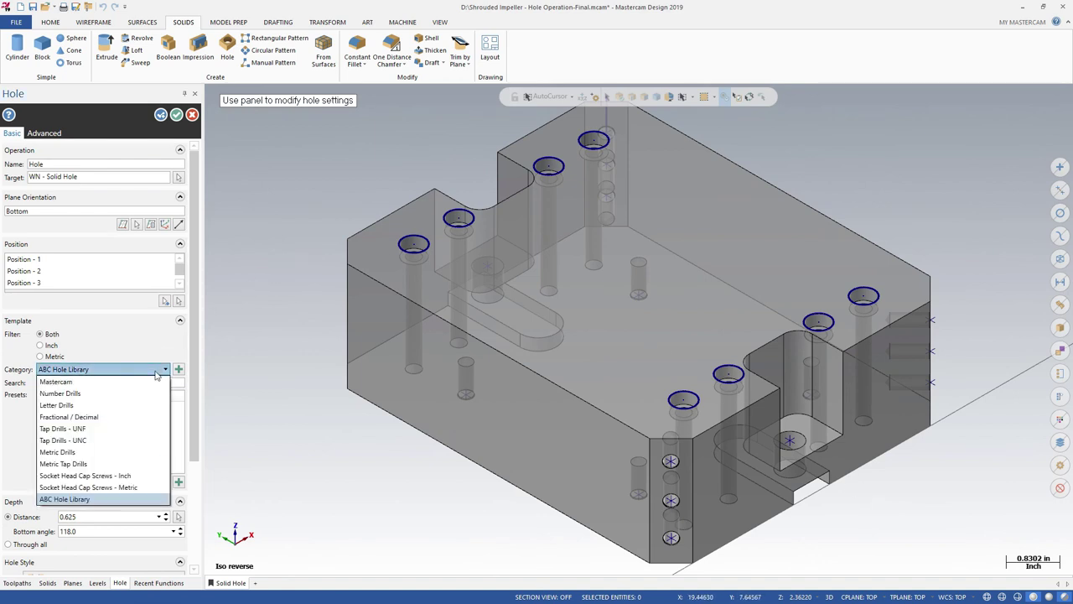
left_click(152, 382)
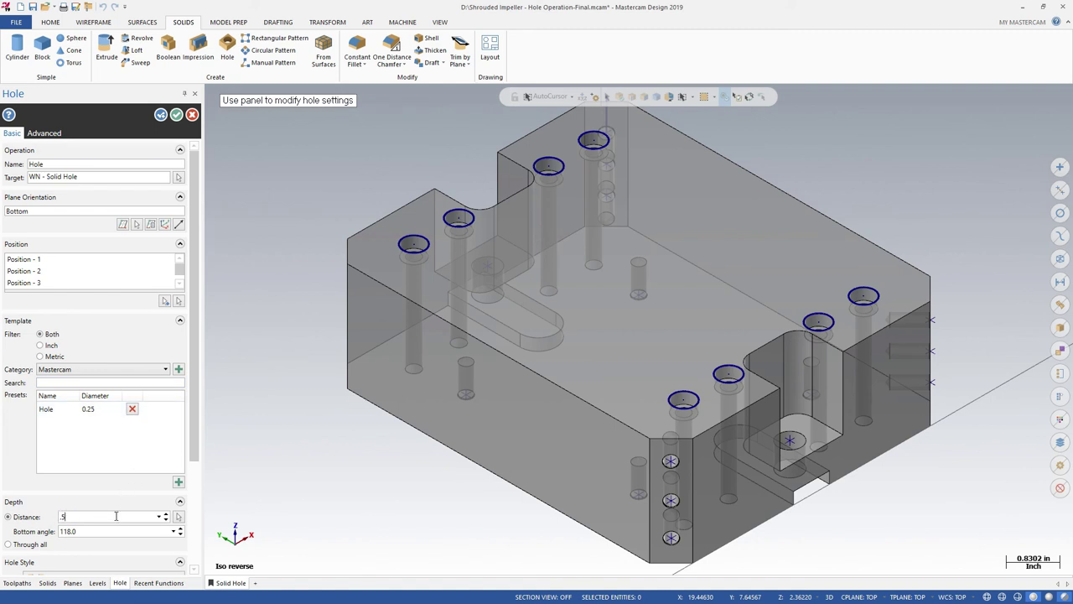
key("Return")
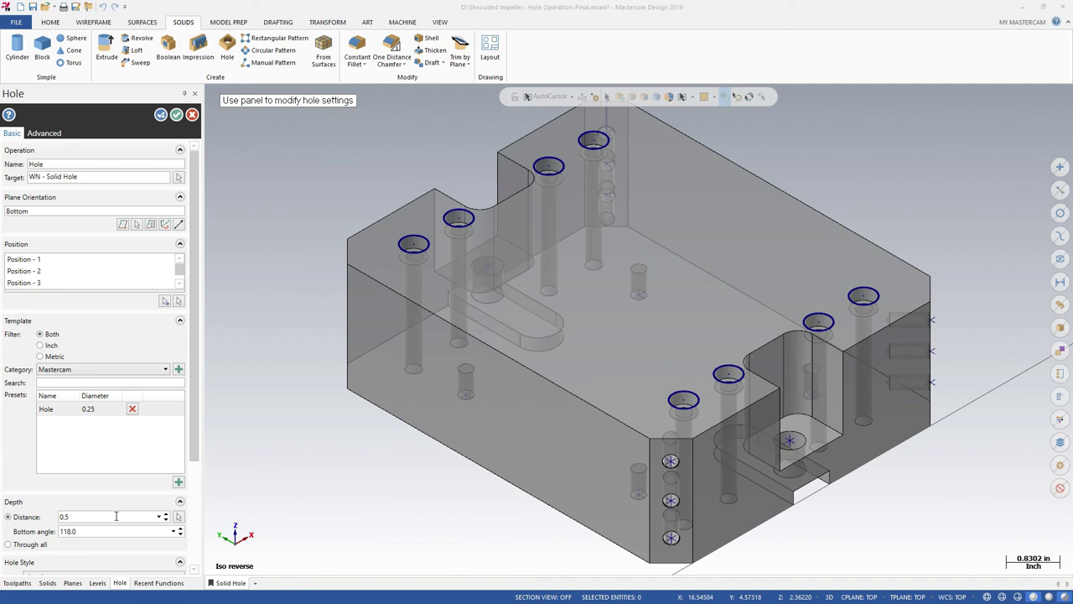
scroll(166, 461, "down", 4)
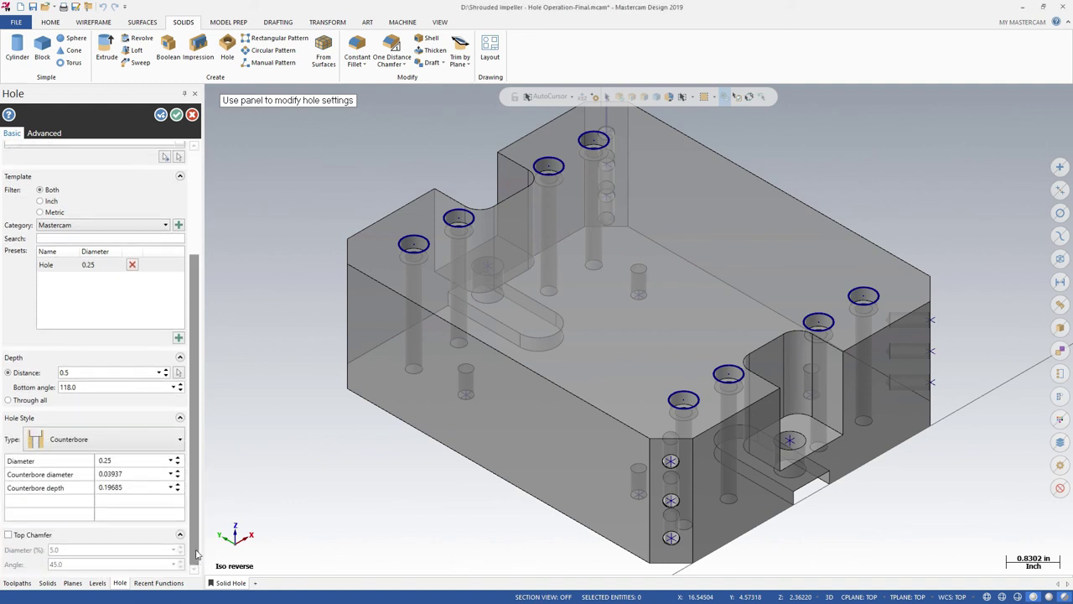
left_click(167, 439)
left_click(152, 467)
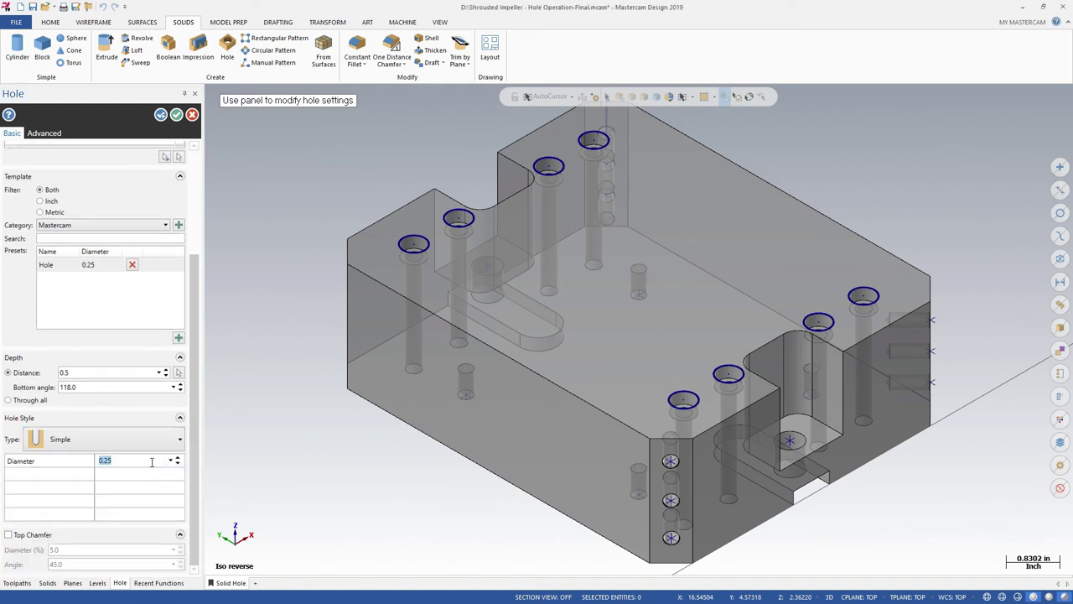
type("0.62")
key("Return")
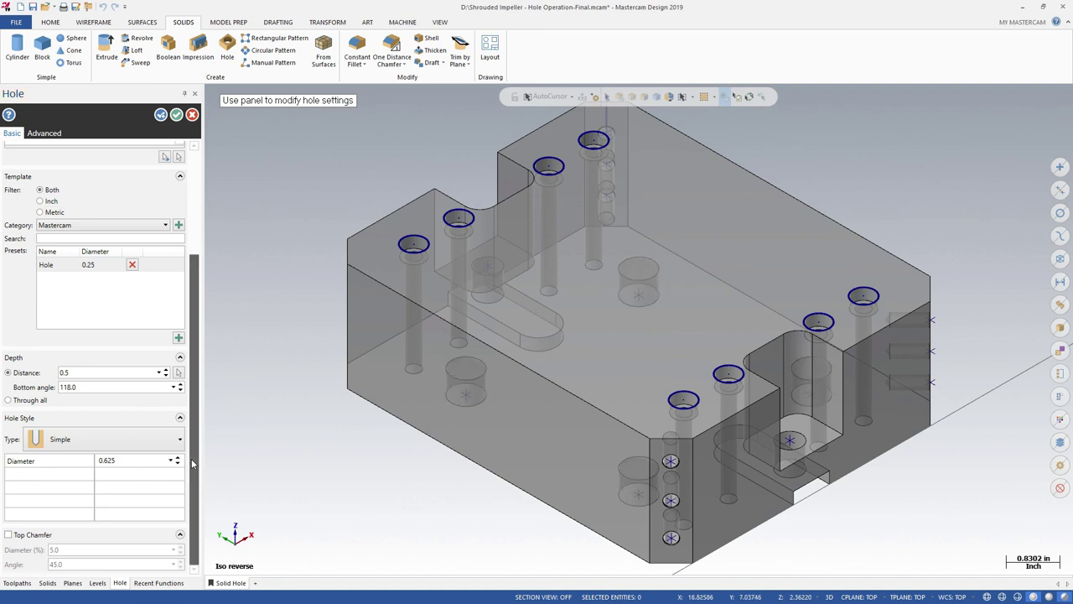
scroll(200, 337, "up", 3)
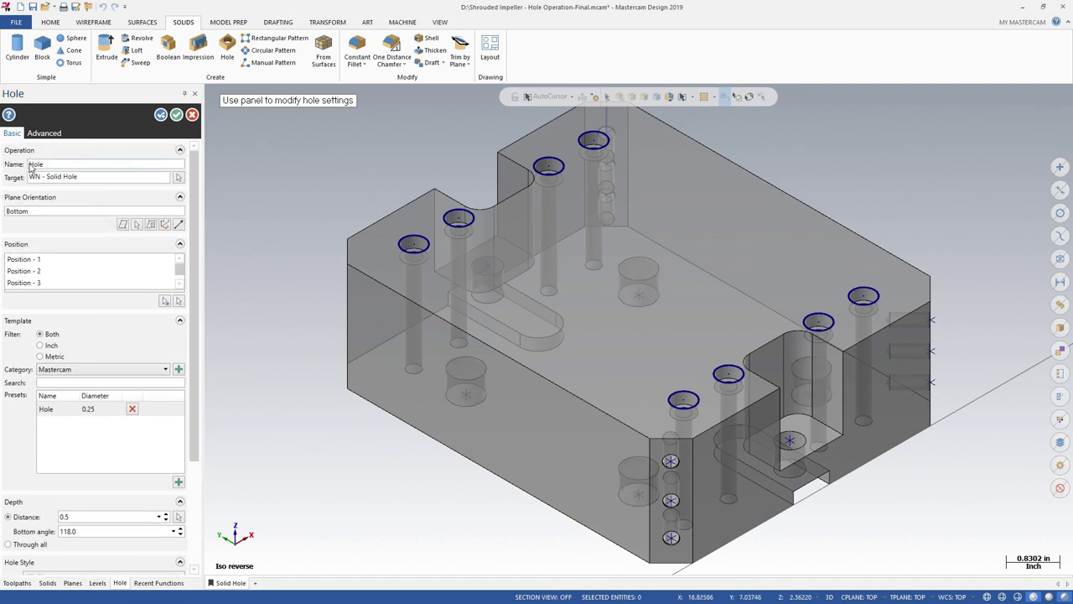